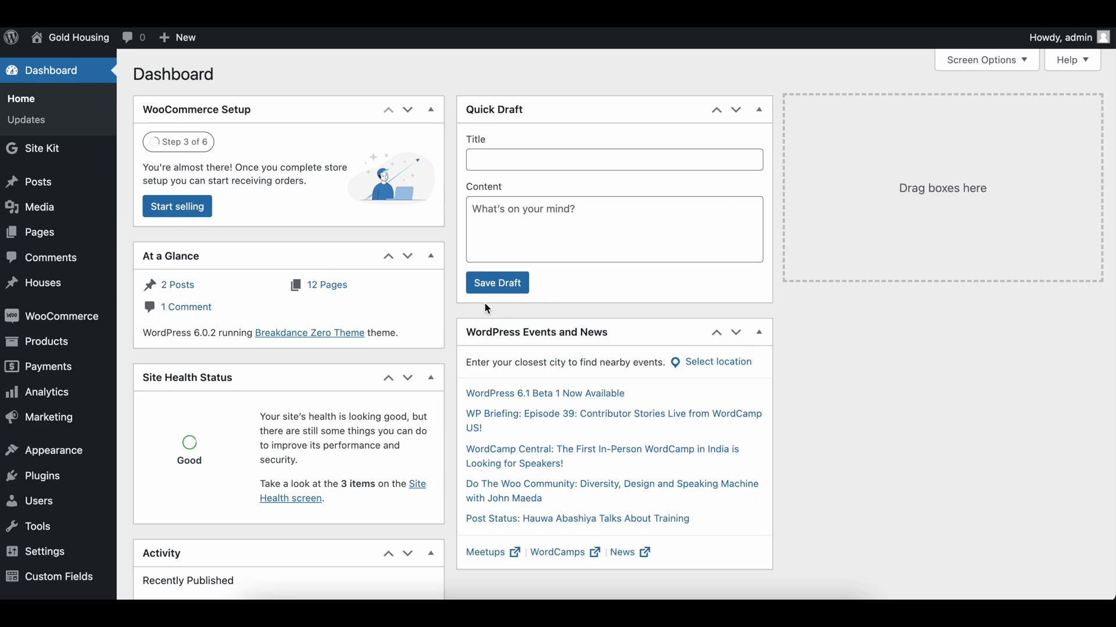
Step: Scroll the dashboard and reveal the Breakdance submenu in the admin sidebar
scroll(58, 540, down, 3)
mouse_move(58, 529)
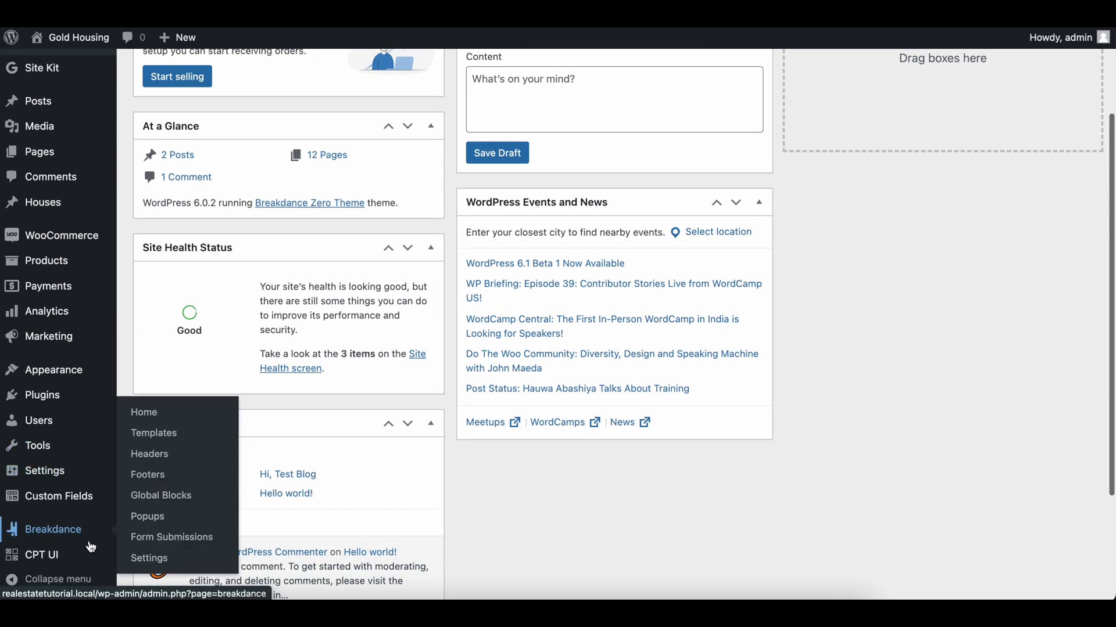
Step: Start a new Breakdance popup titled 'Newsletter Collection Form'
click(149, 521)
click(253, 85)
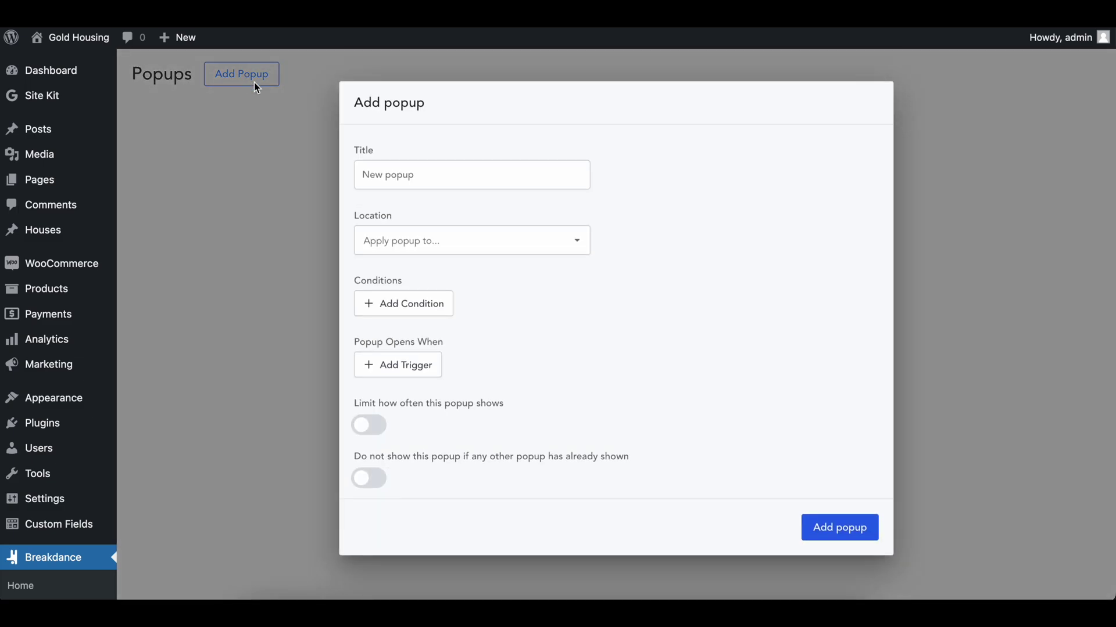
click(398, 169)
text(Newsletter Collection Form)
Step: Set the popup's location to Single / Posts
click(404, 240)
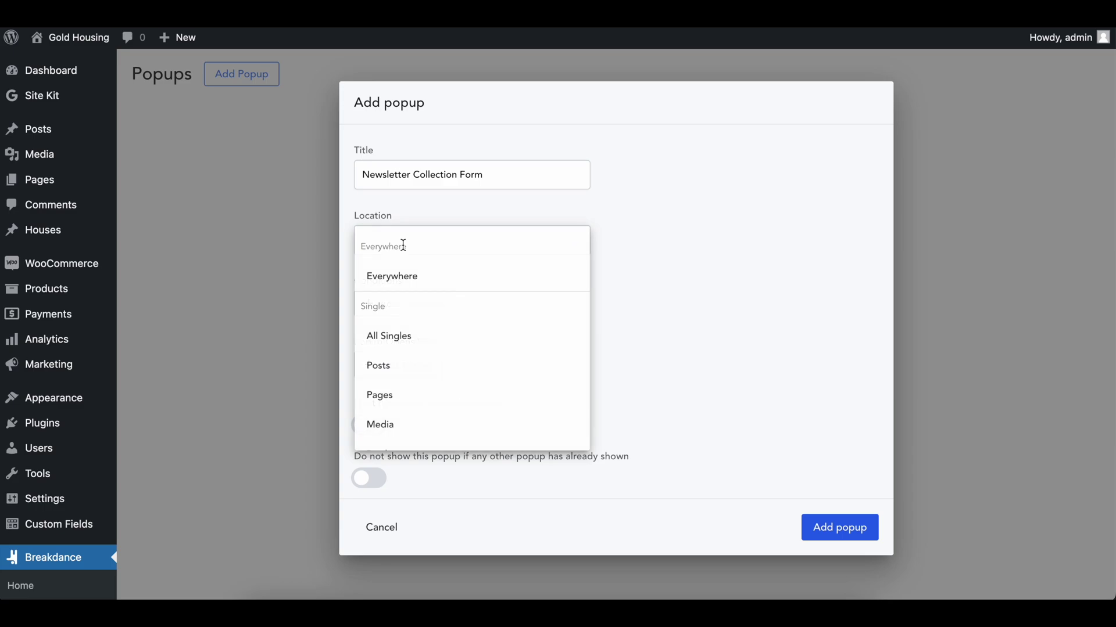
click(392, 356)
click(448, 236)
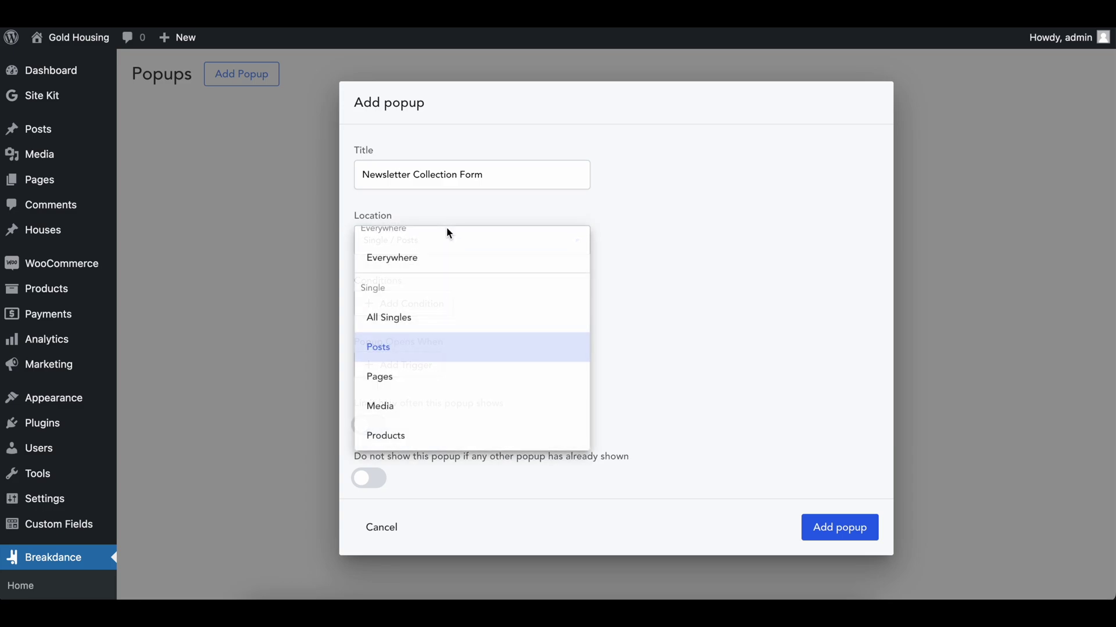
scroll(441, 349, down, 3)
scroll(442, 350, up, 1)
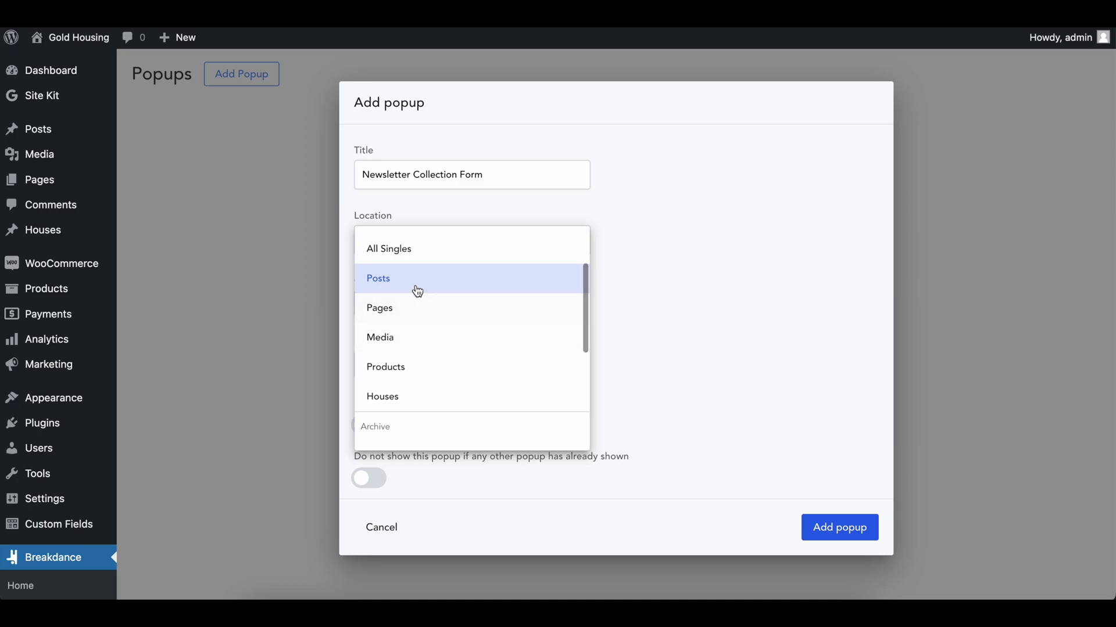
click(596, 249)
Step: Add a display condition, then remove it so the popup has no conditions
click(414, 301)
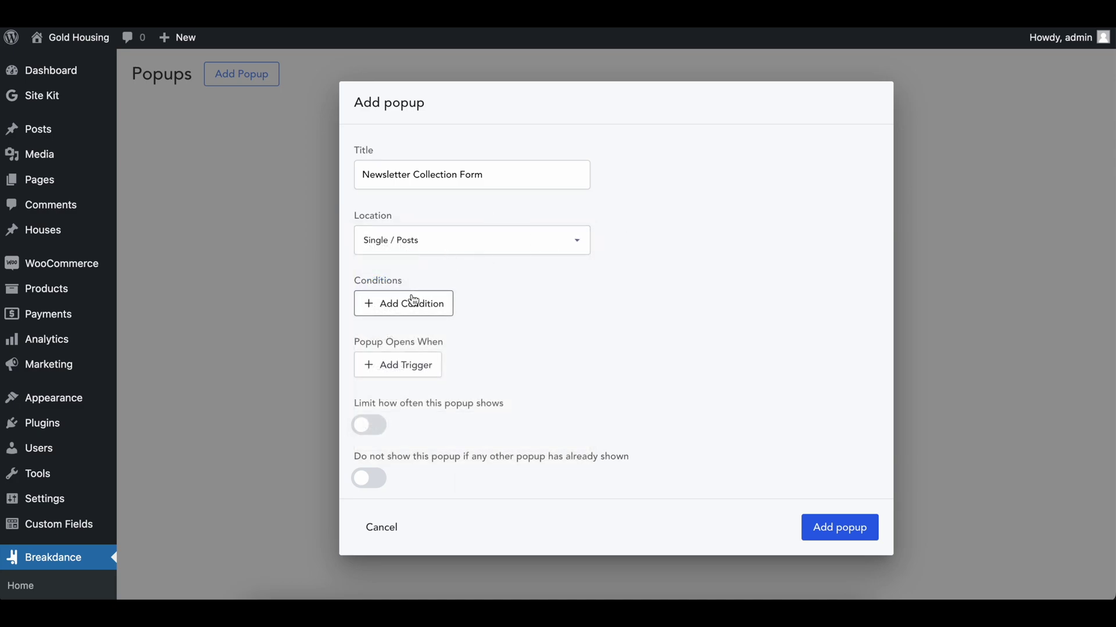
click(416, 304)
scroll(415, 463, down, 3)
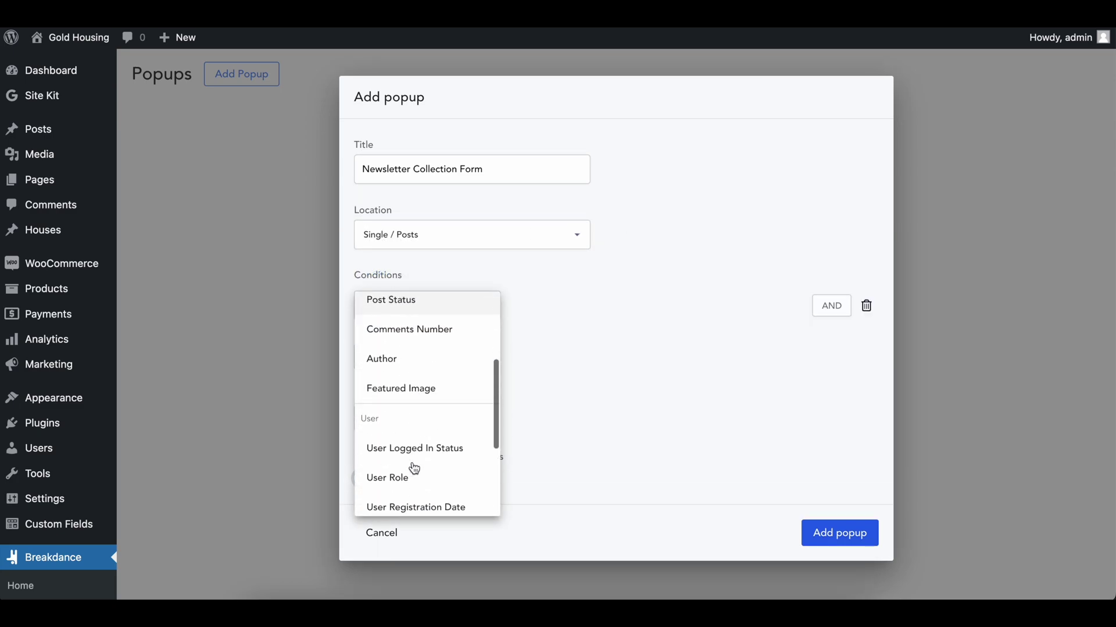
scroll(413, 465, up, 3)
click(773, 319)
click(866, 304)
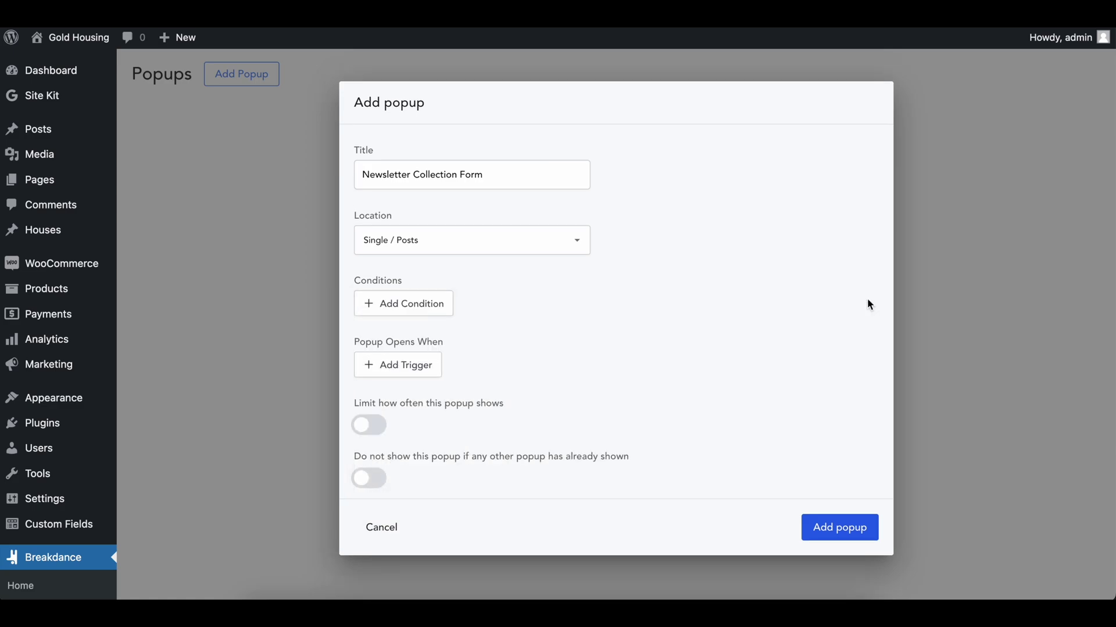
Step: Add a User Inactivity trigger, keeping the inactivity length at 5 seconds
click(407, 368)
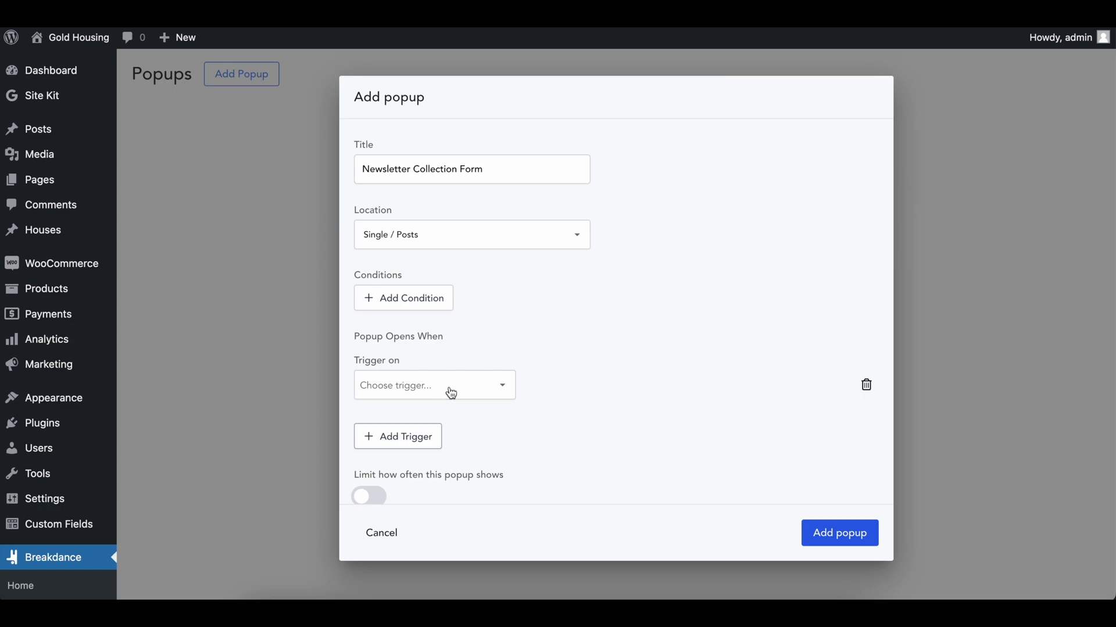
scroll(452, 393, down, 1)
click(456, 369)
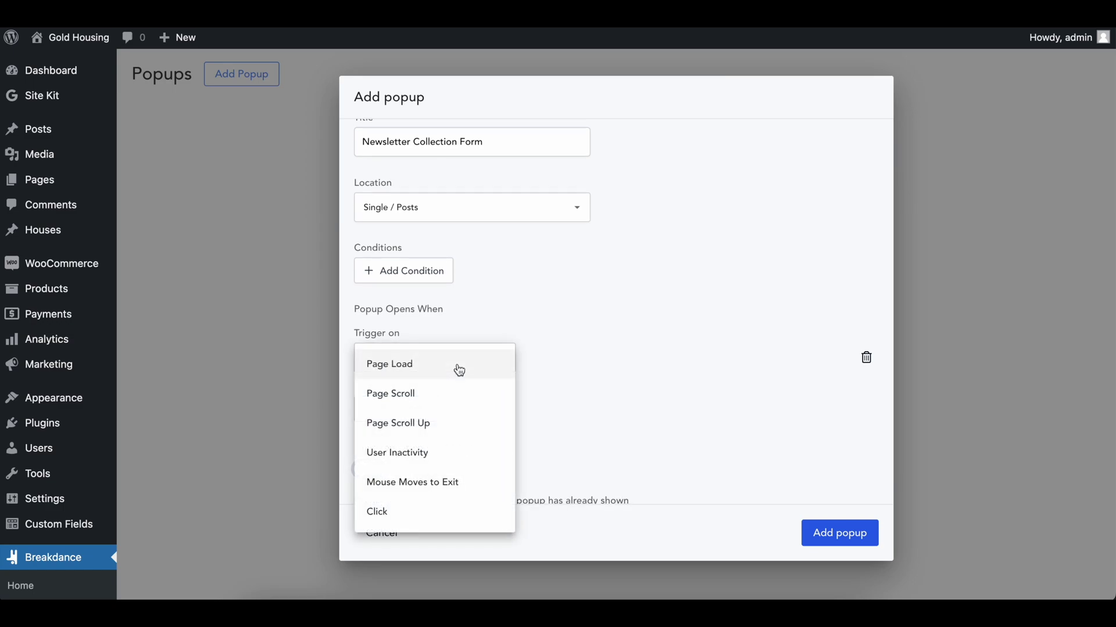
click(444, 462)
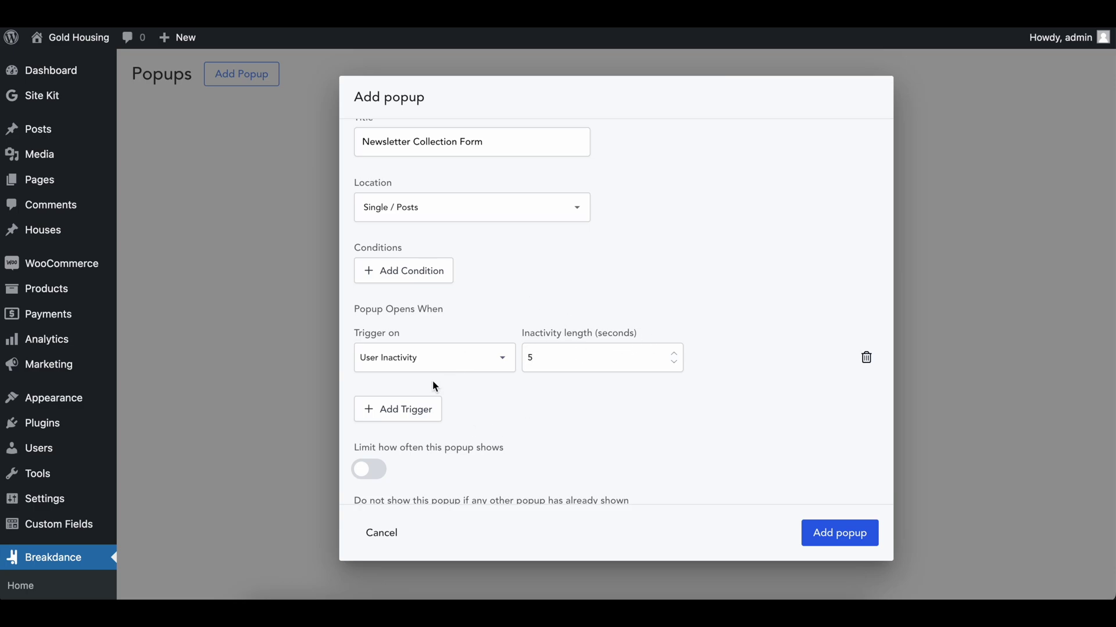
scroll(433, 383, down, 1)
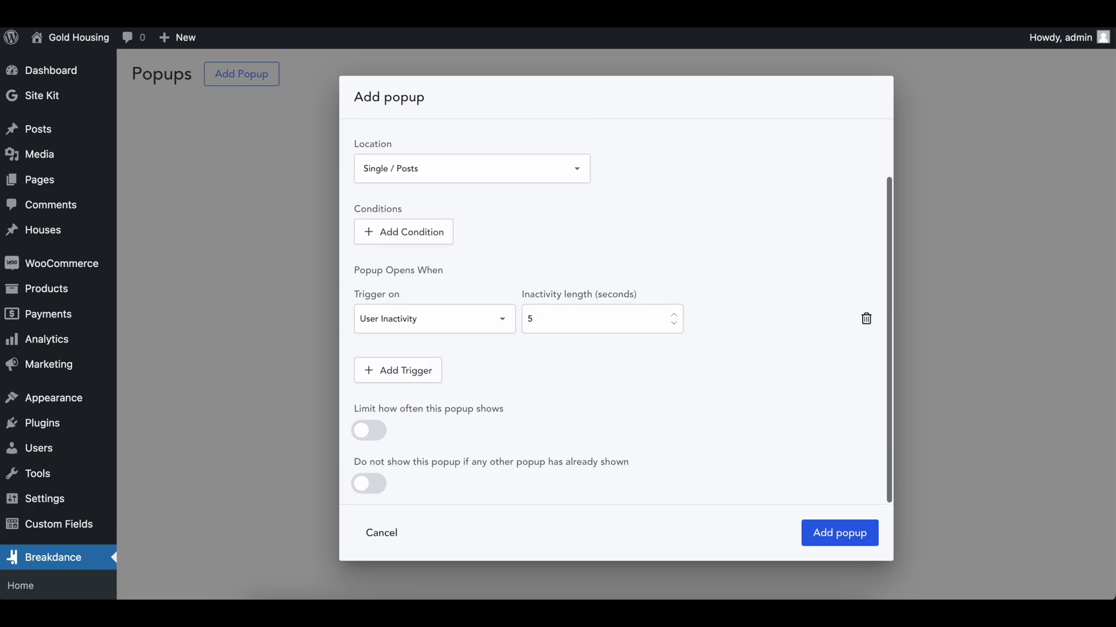
Step: Limit the popup to 1 showing per session and create it with Add popup
click(362, 435)
scroll(378, 407, down, 1)
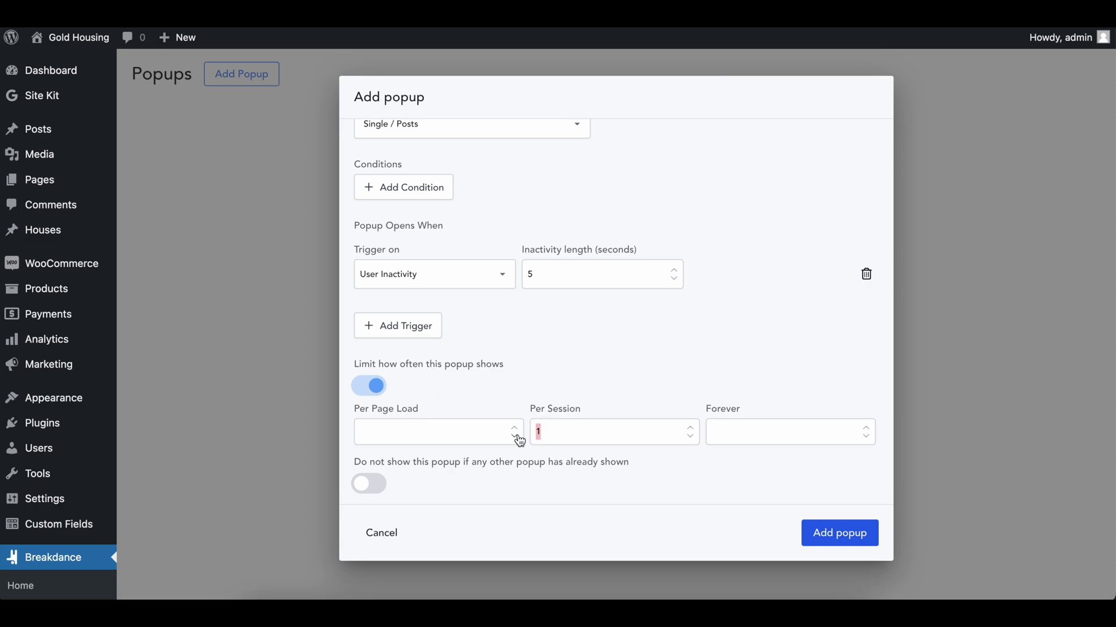
click(440, 436)
scroll(740, 441, down, 2)
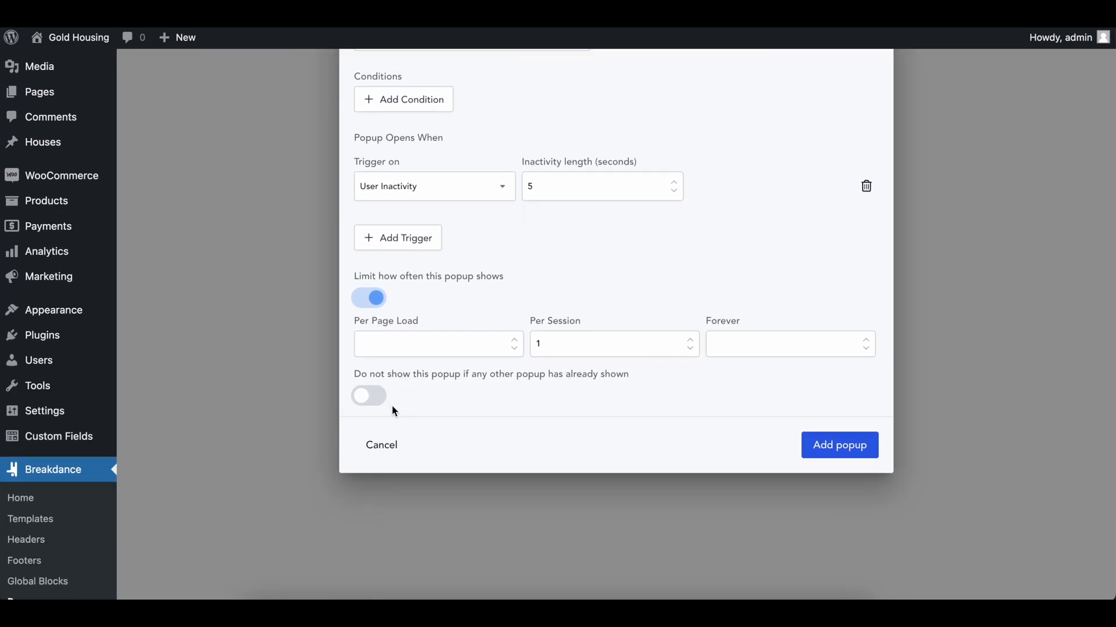
scroll(598, 242, up, 2)
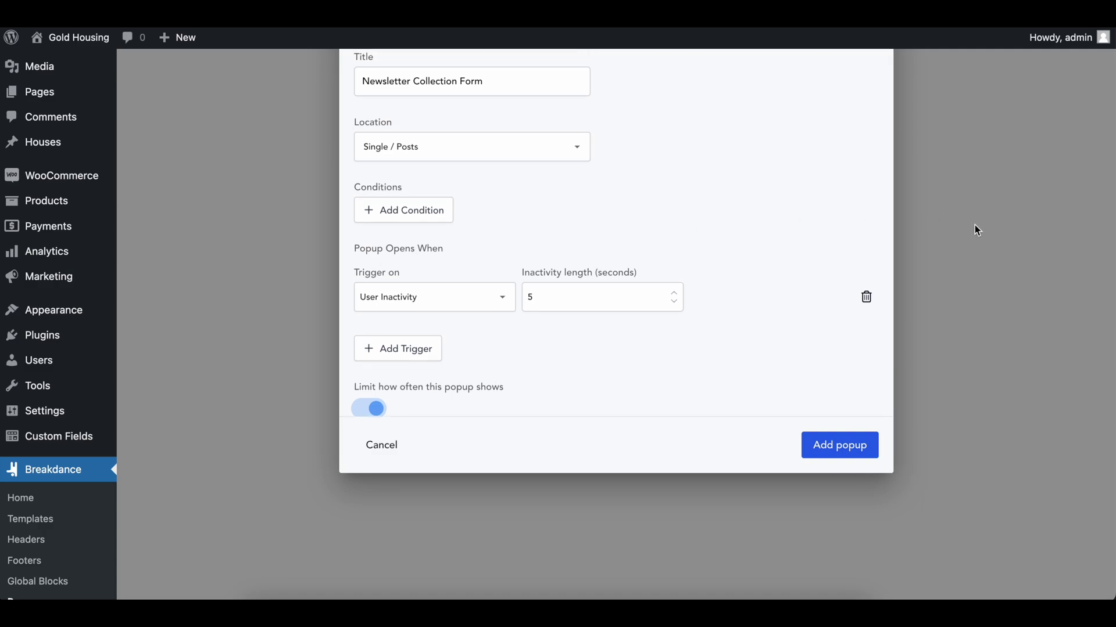
scroll(508, 292, down, 2)
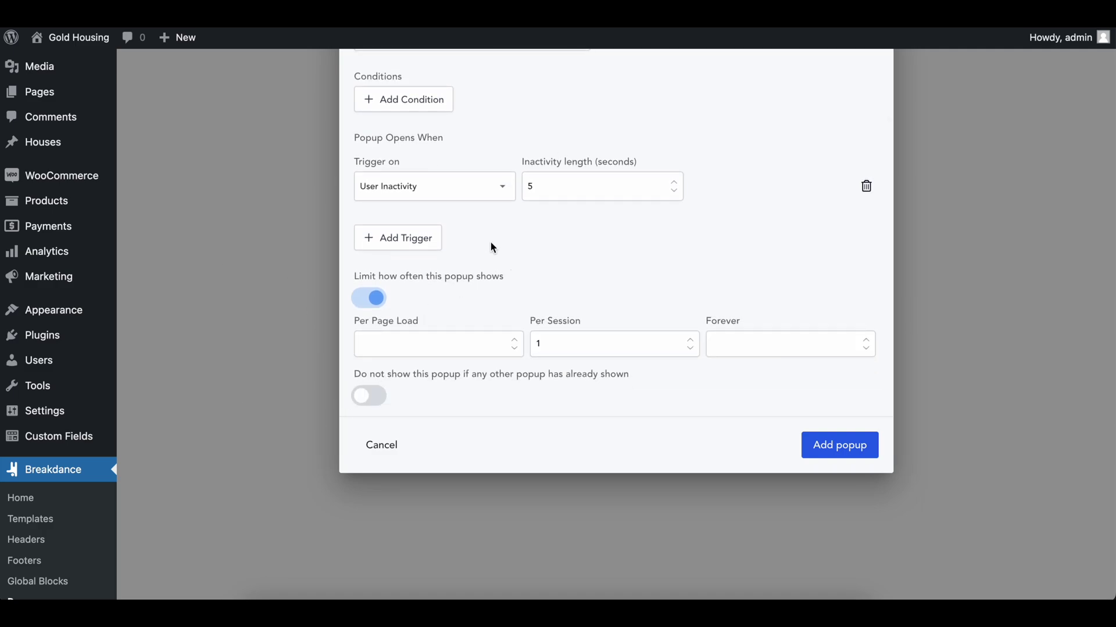
scroll(440, 336, down, 1)
scroll(476, 273, up, 2)
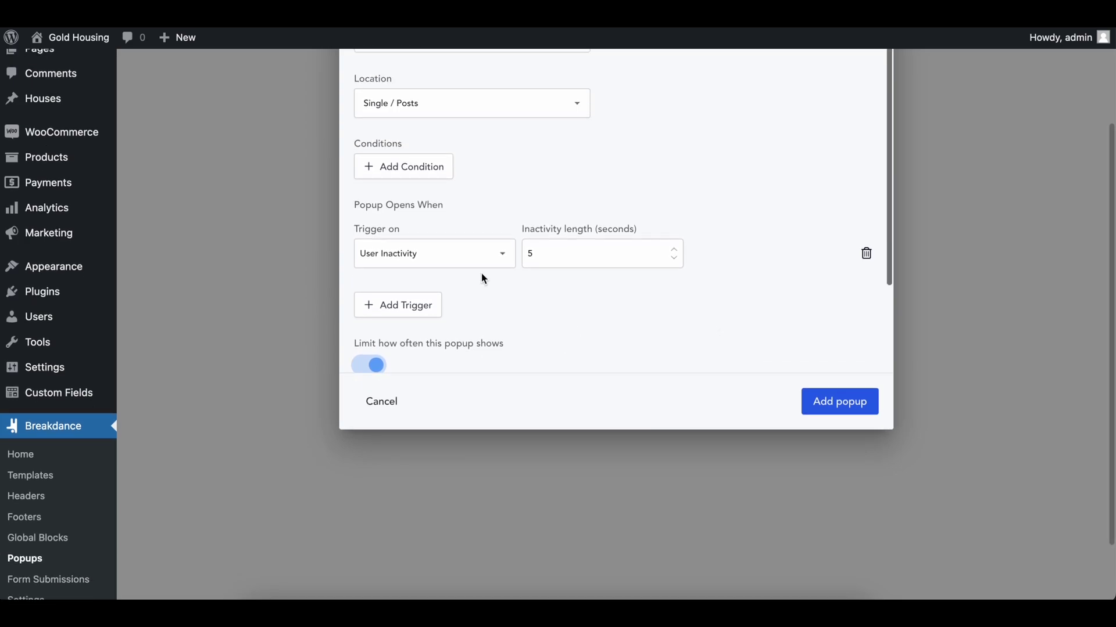
scroll(695, 290, down, 2)
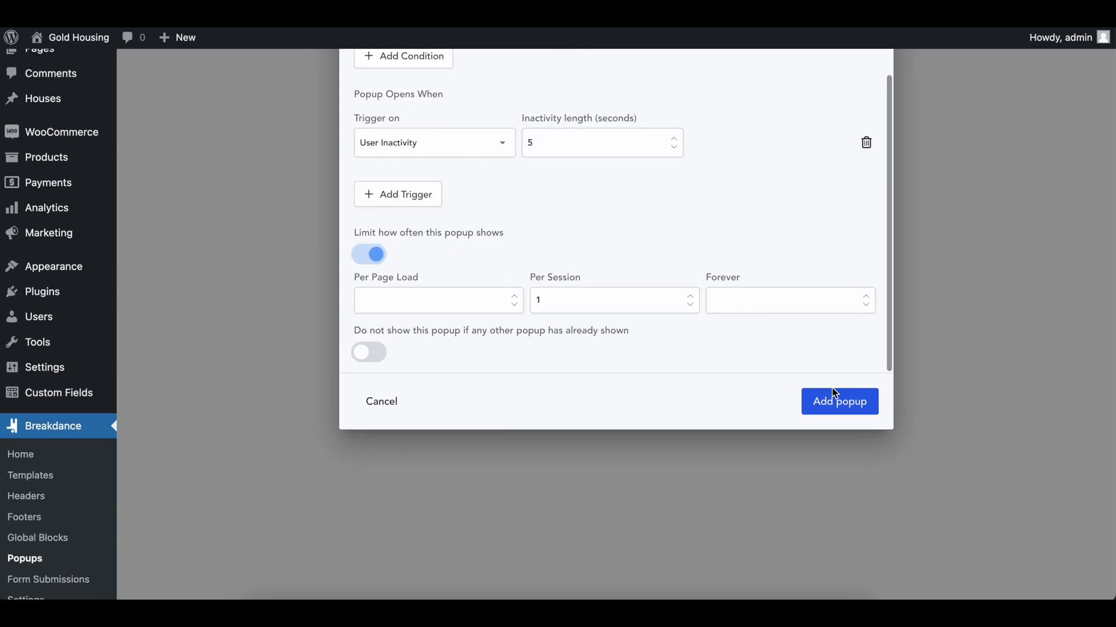
click(835, 402)
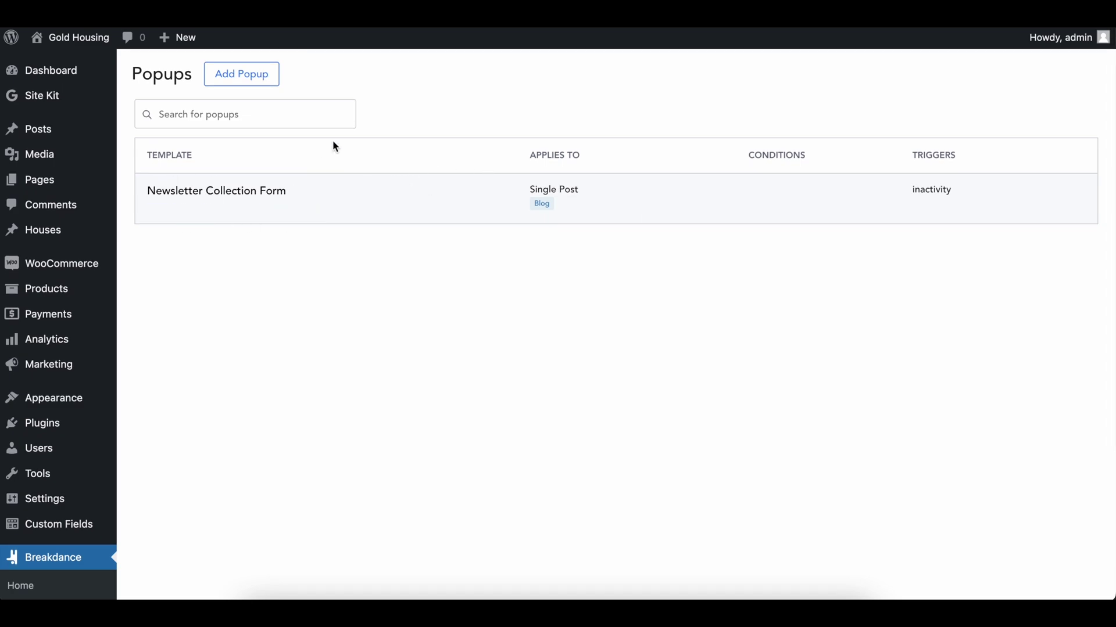
Step: Edit Newsletter Collection Form in Breakdance and add a Popup element found by searching 'pop'
mouse_move(638, 192)
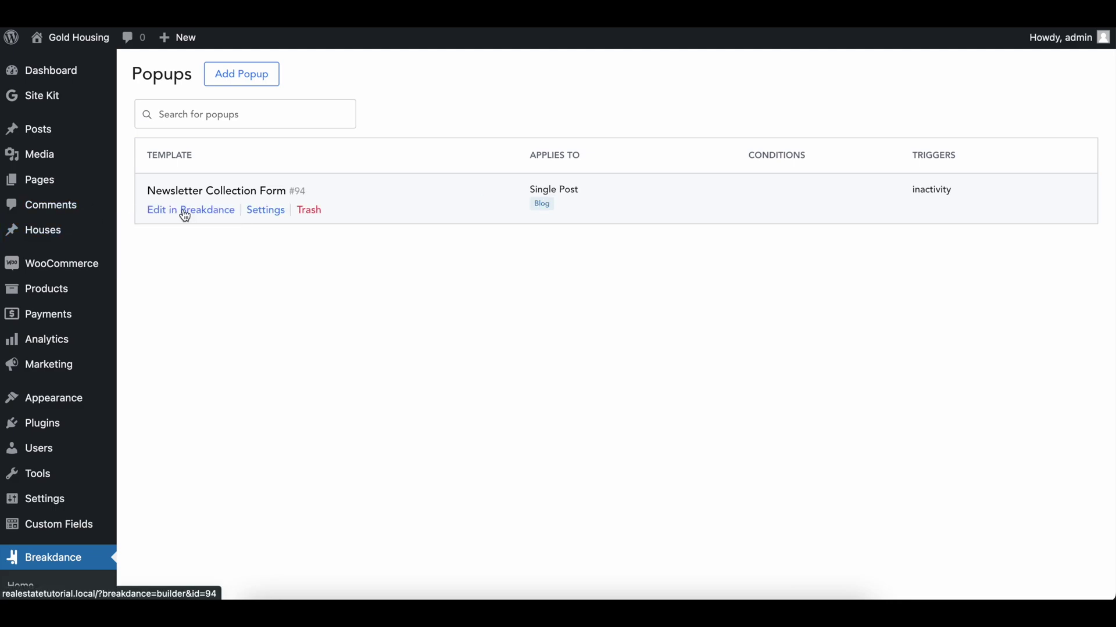
click(185, 211)
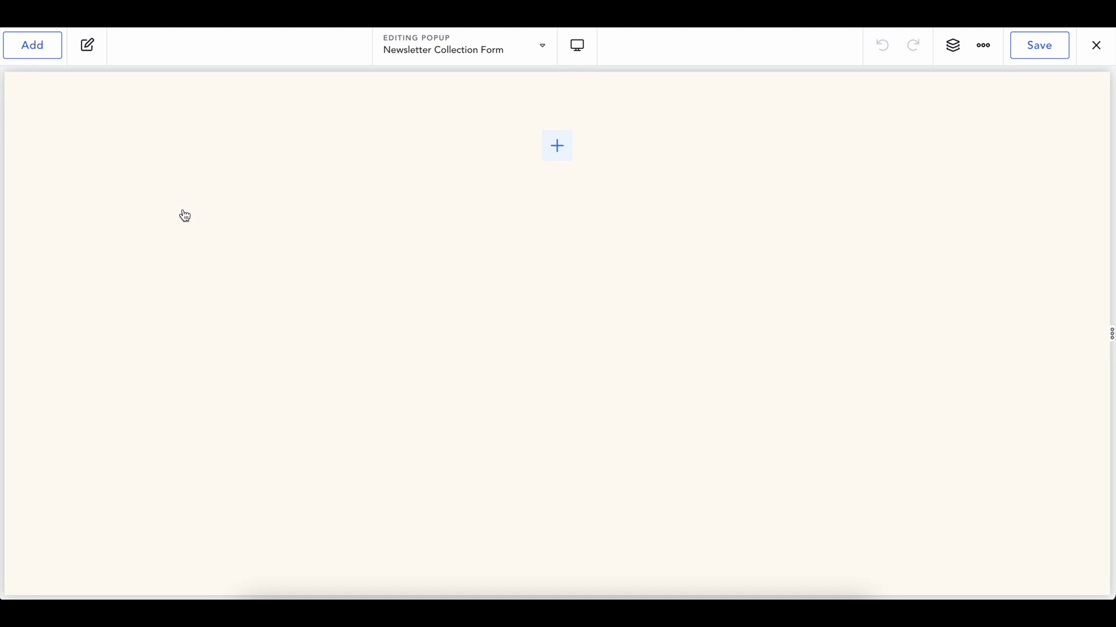
click(36, 50)
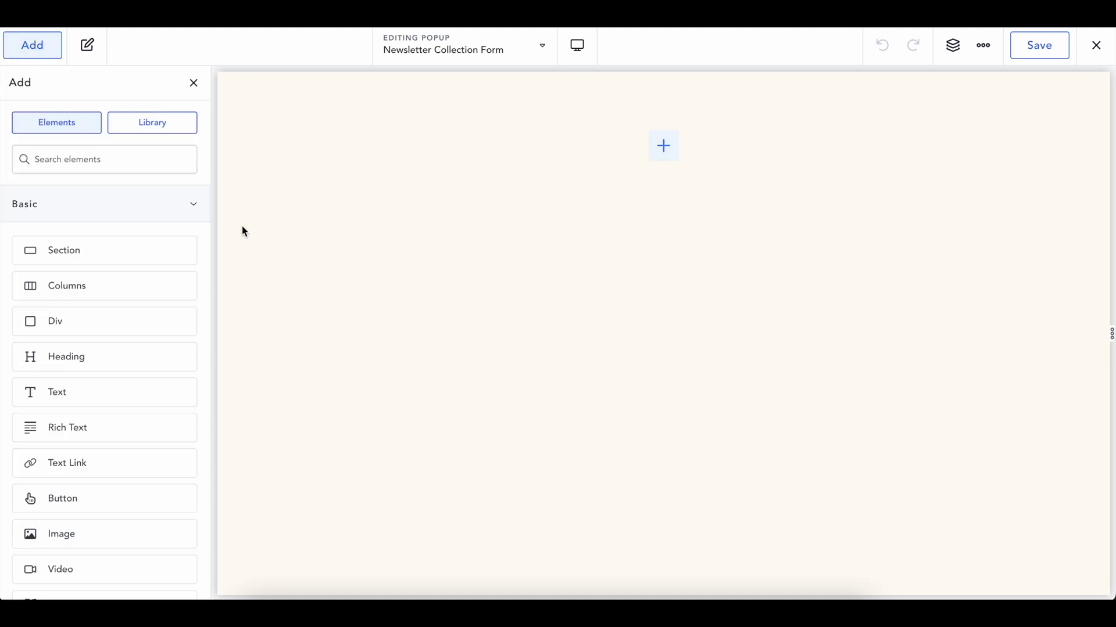
text(pop)
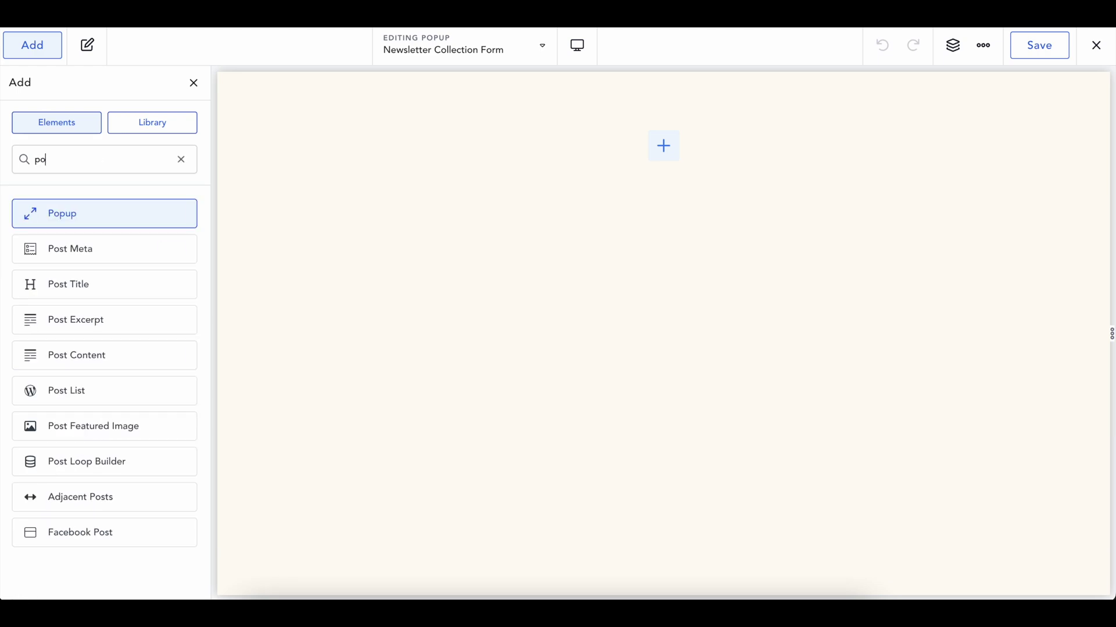
click(79, 221)
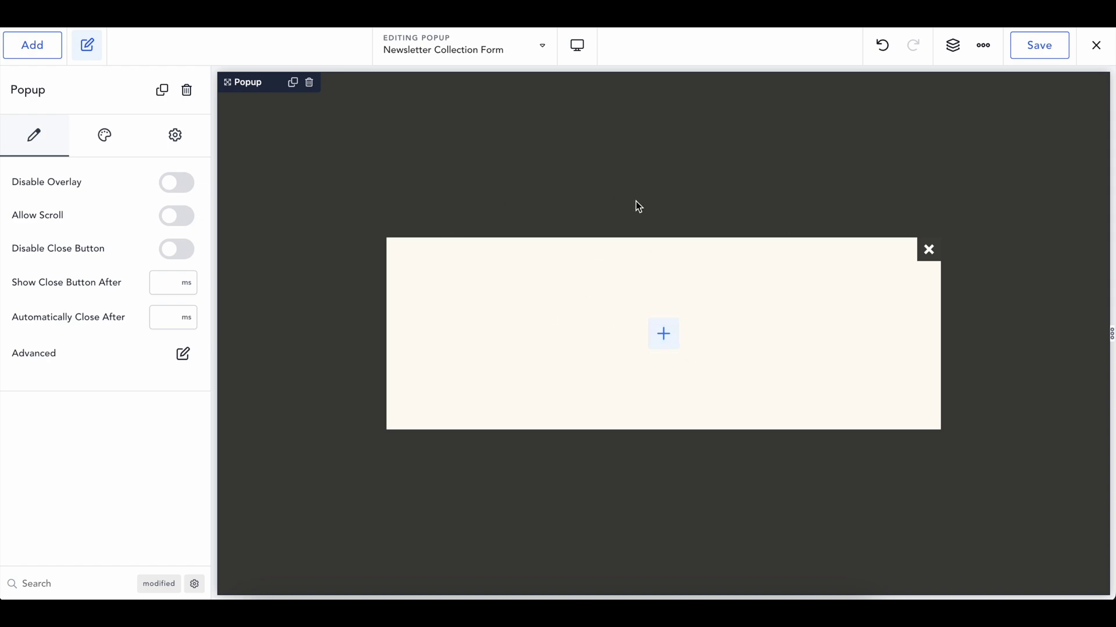
Step: Select the Popup in the structure panel and dismiss the error messages
click(947, 46)
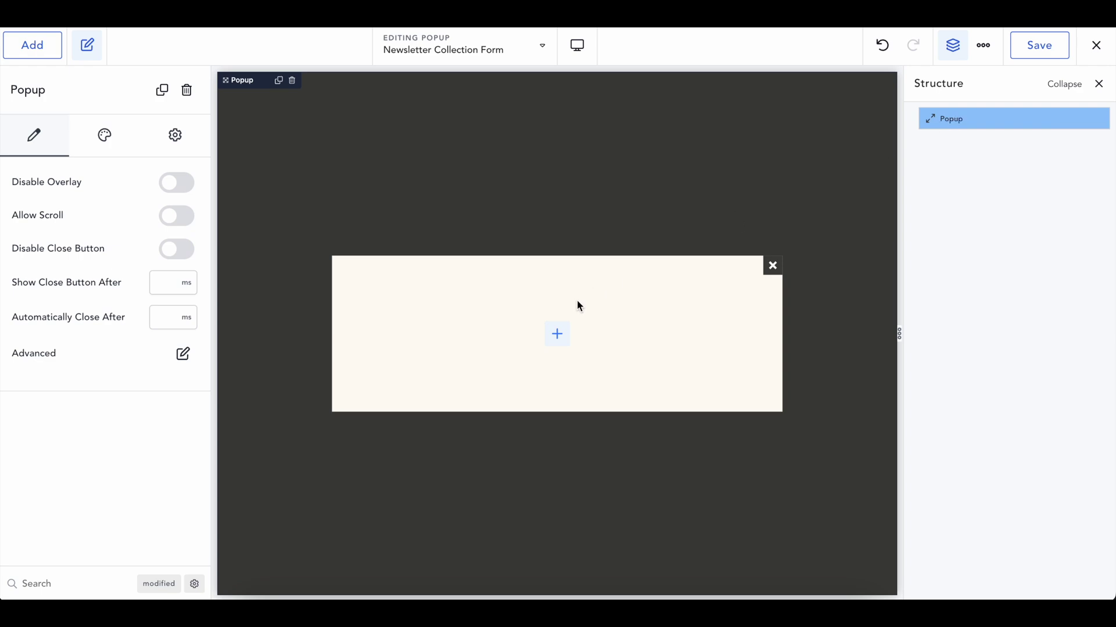
click(953, 119)
click(954, 120)
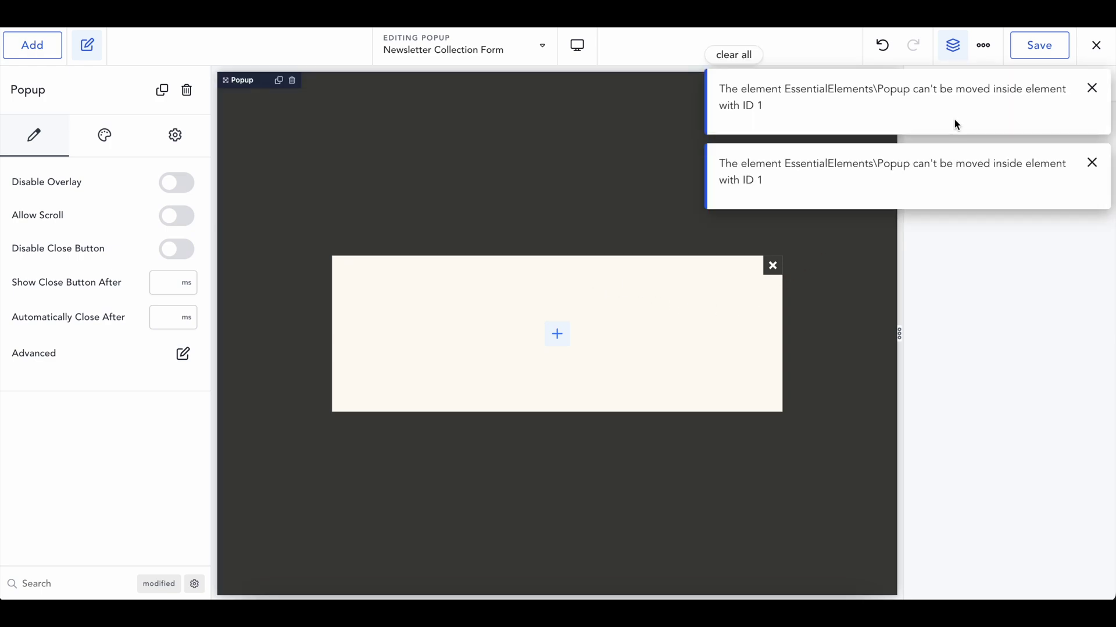
click(1090, 93)
click(1091, 91)
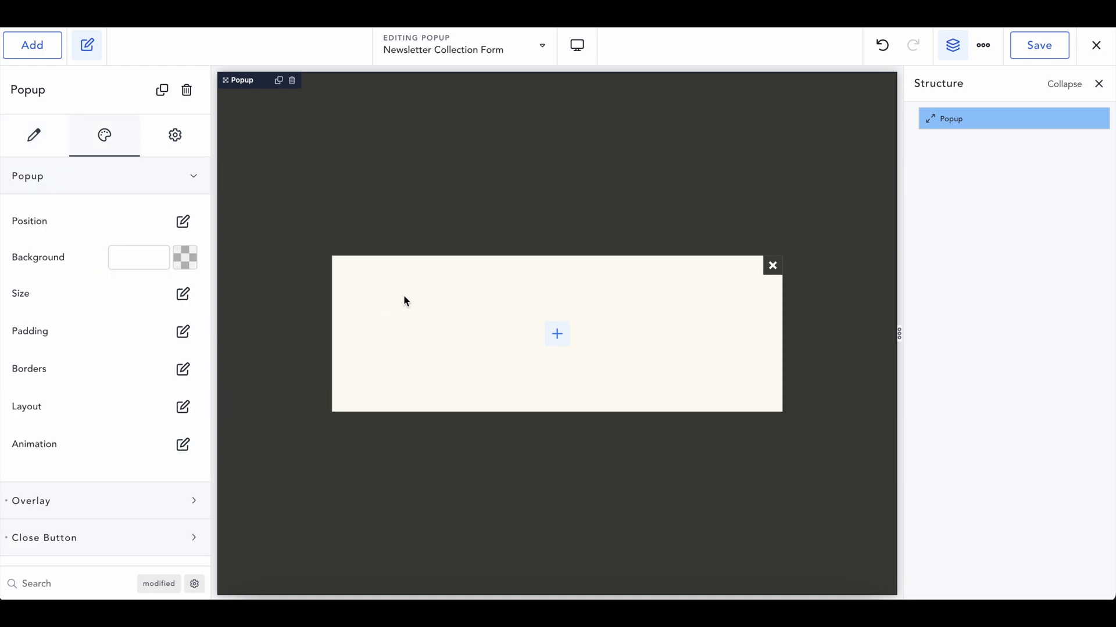
Step: Switch the popup border radius to per-corner and set the top-left corner to 1 rem
click(183, 370)
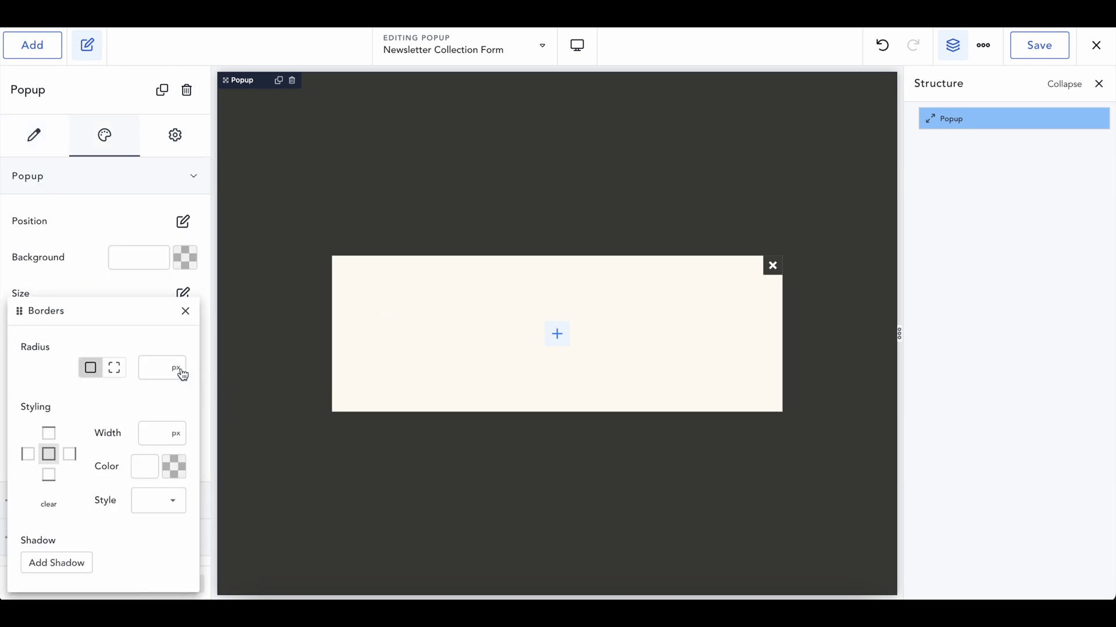
click(117, 372)
click(74, 408)
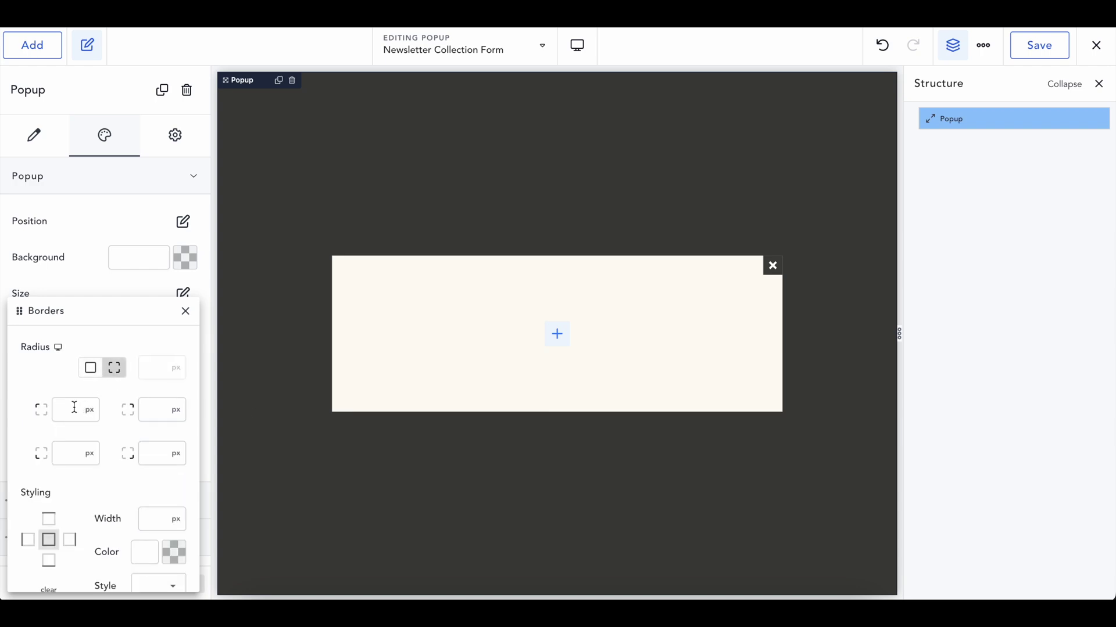
click(89, 409)
click(95, 455)
click(67, 407)
text(1)
Step: Set the bottom-left and bottom-right corner radii to 1 rem
click(90, 455)
click(103, 458)
click(64, 453)
text(1)
click(181, 458)
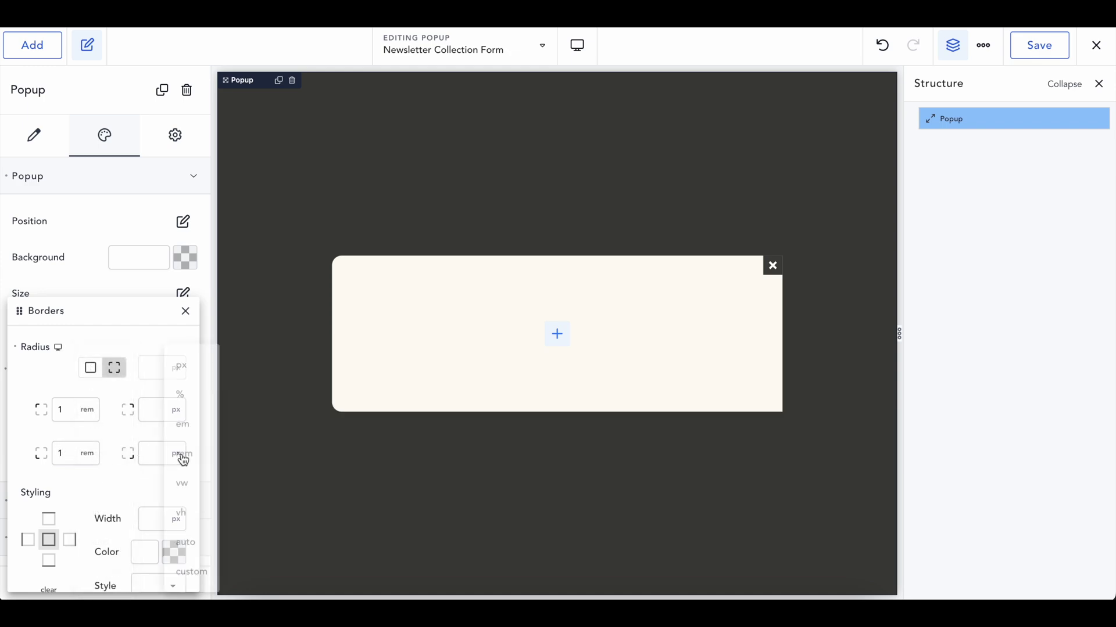
click(181, 454)
click(148, 452)
text(1)
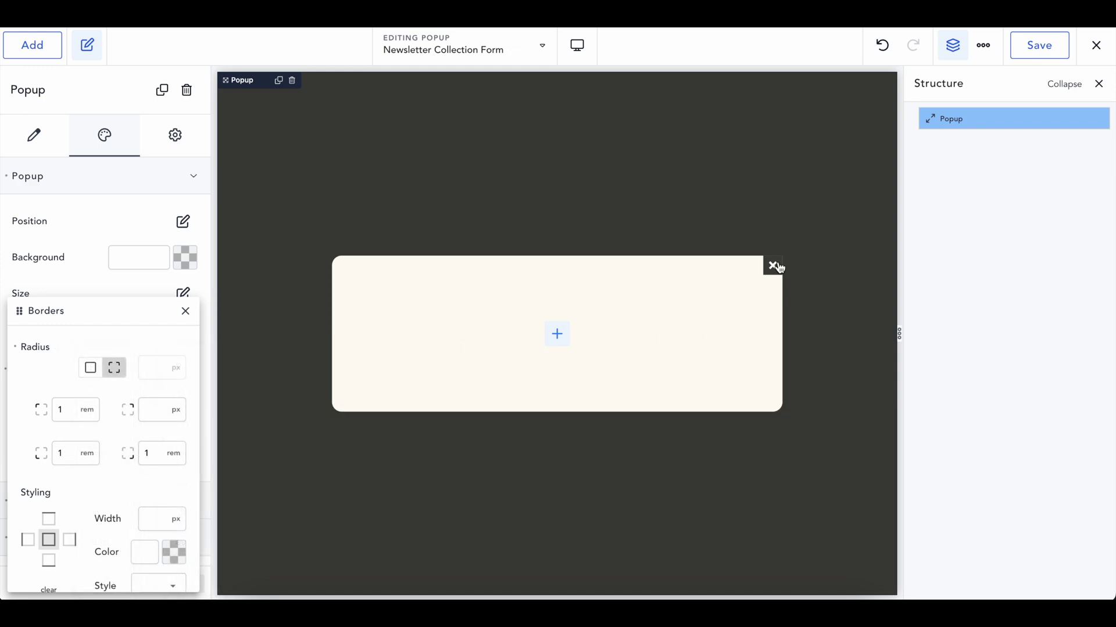
Step: Add a Columns element to the popup with a wide-left, narrow-right two-column layout
click(562, 336)
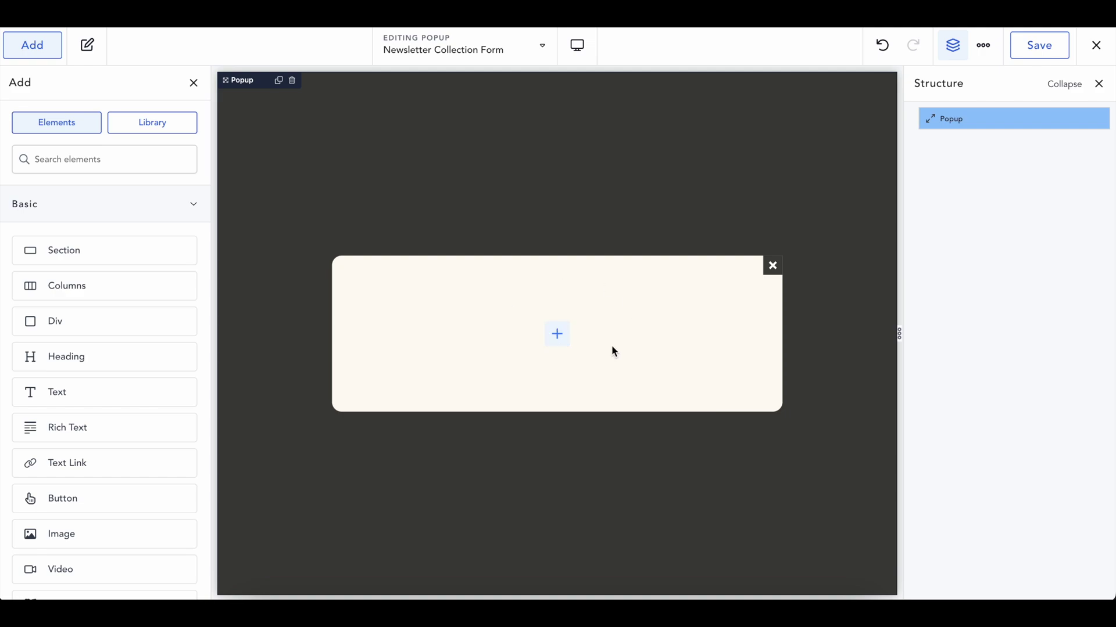
click(99, 286)
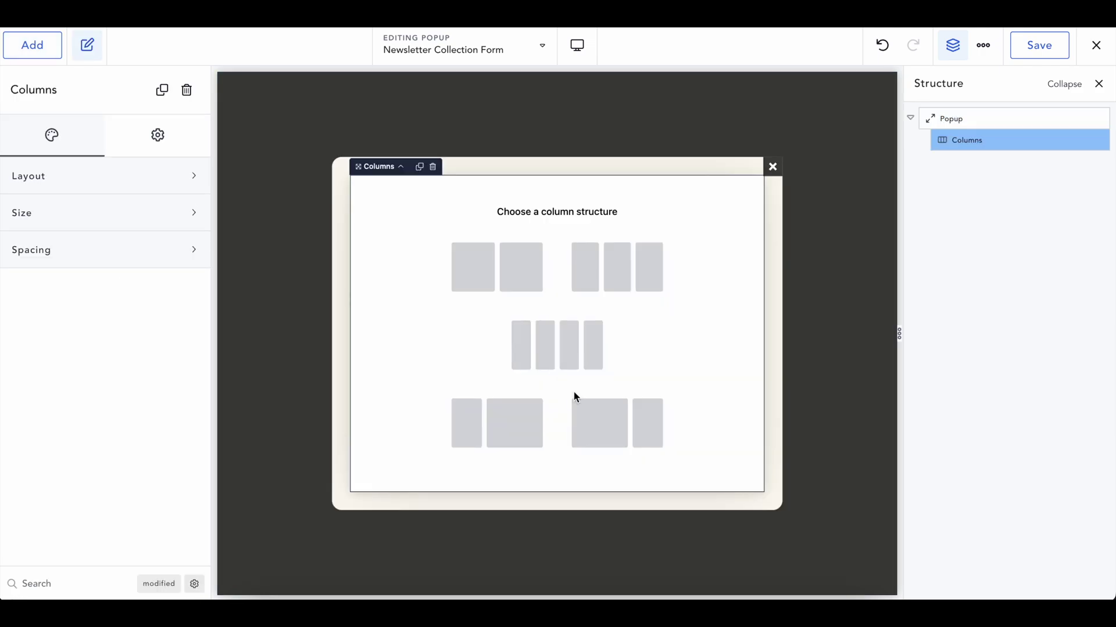
click(610, 428)
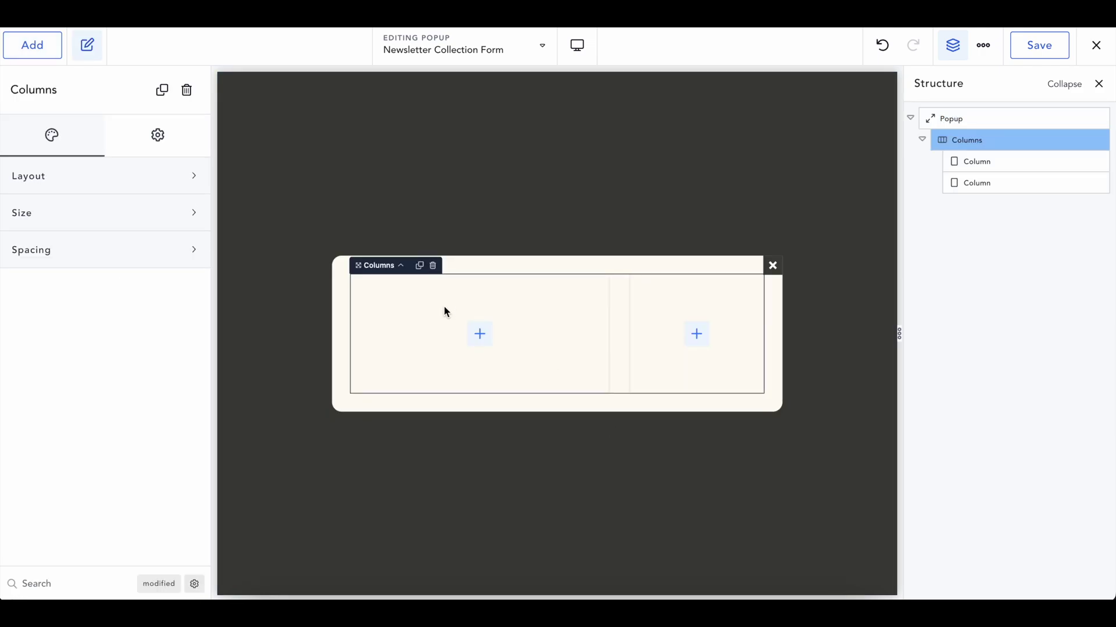
click(711, 309)
click(568, 297)
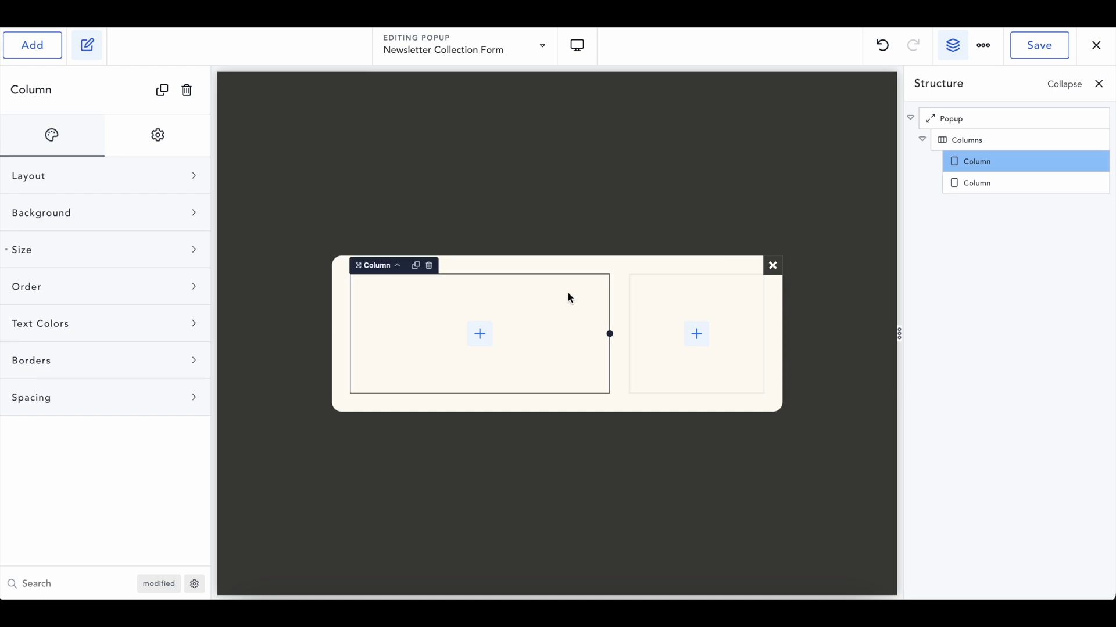
Step: Set the left column's background to the Miami image
click(74, 217)
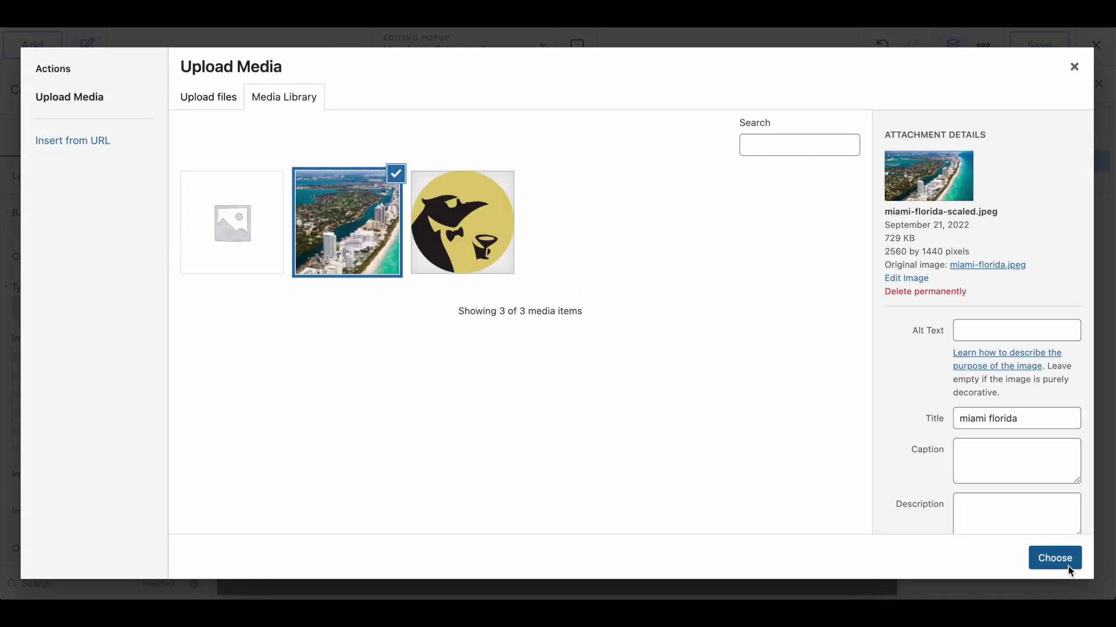
click(1054, 557)
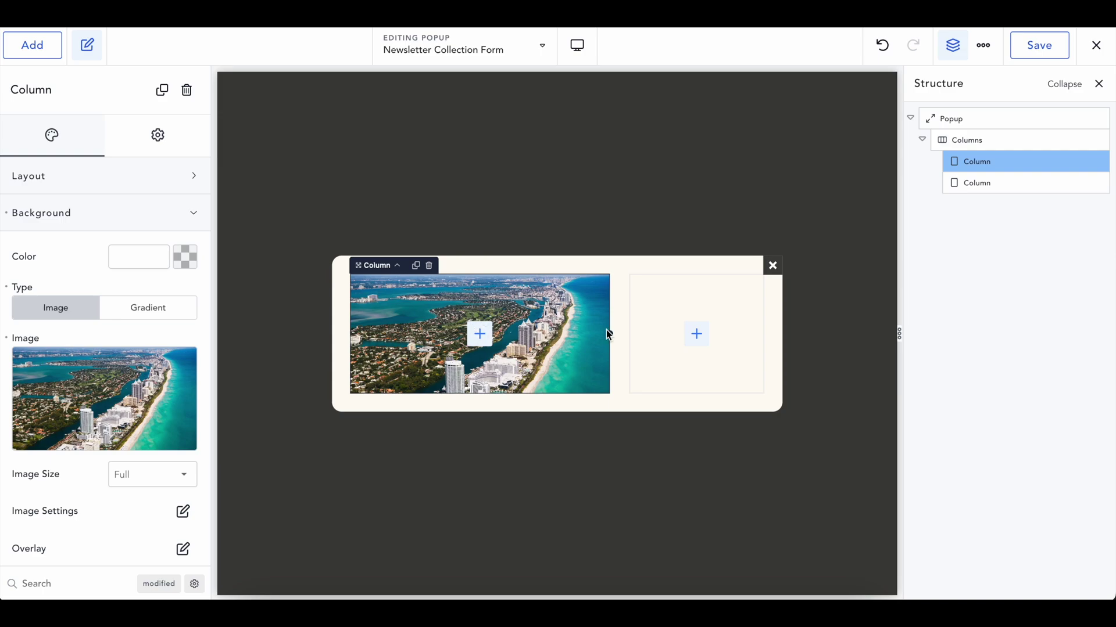
click(648, 334)
Step: Add a Form Builder to the right column and delete its Name and Message fields
click(44, 54)
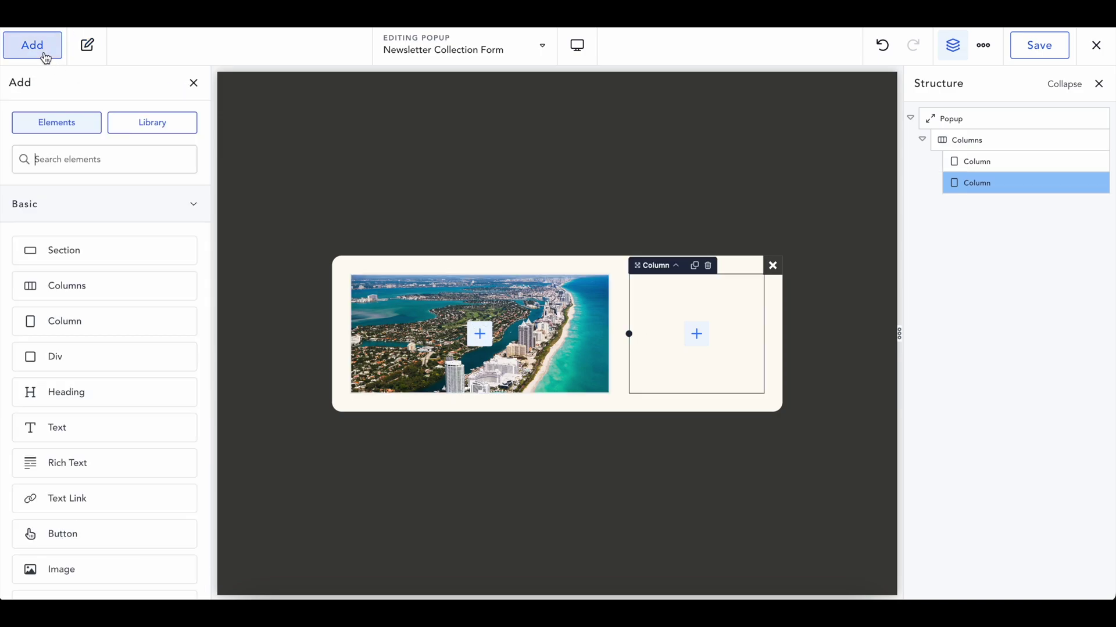
text(form)
click(72, 221)
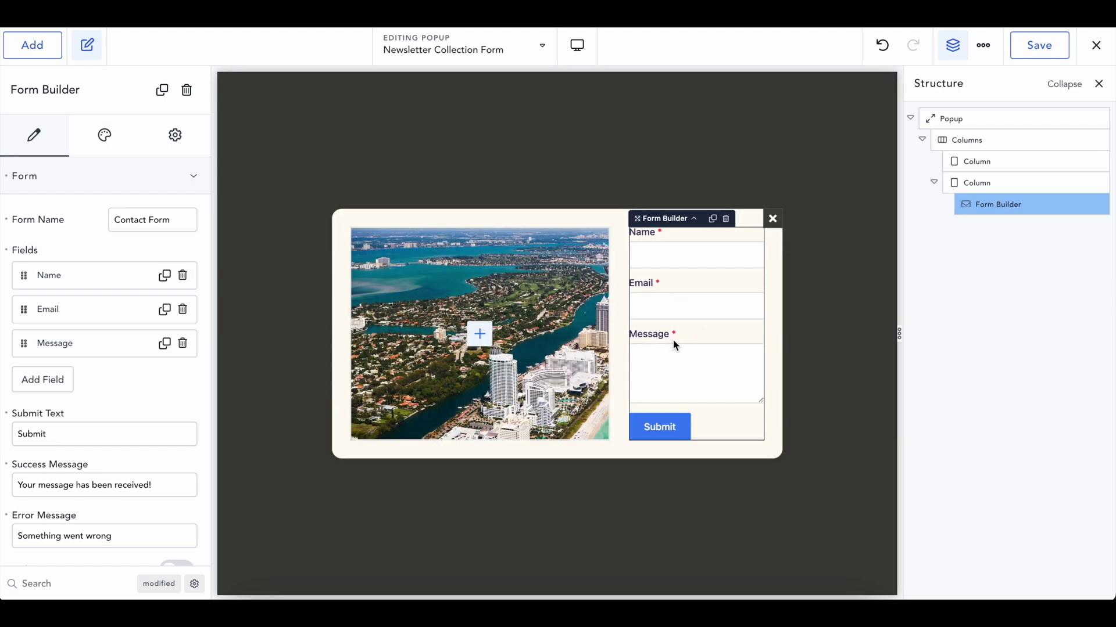
click(594, 235)
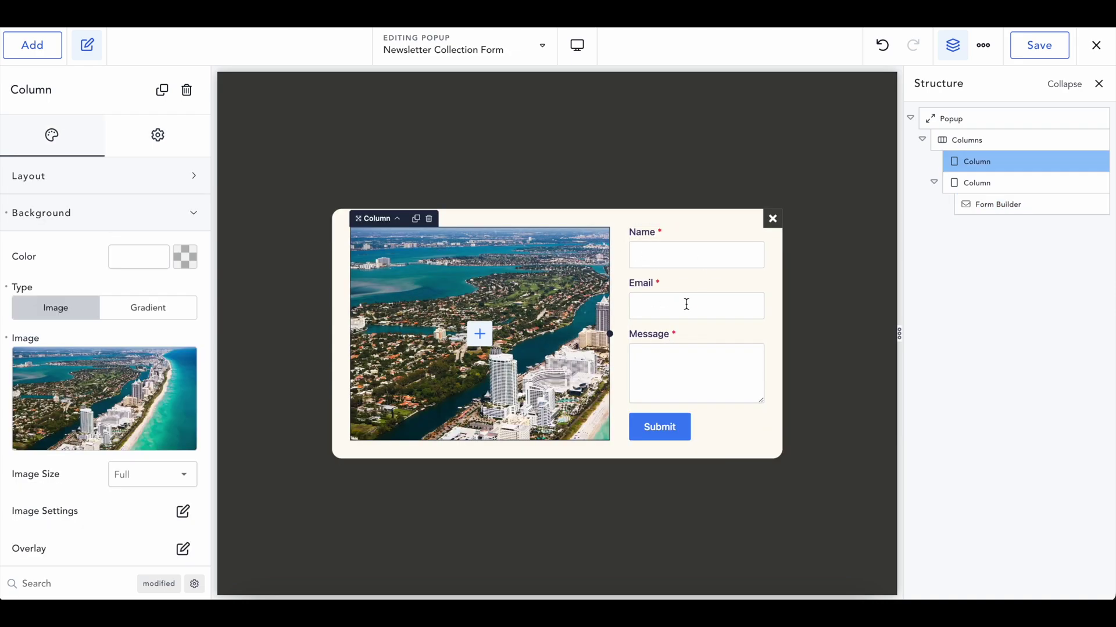
click(688, 335)
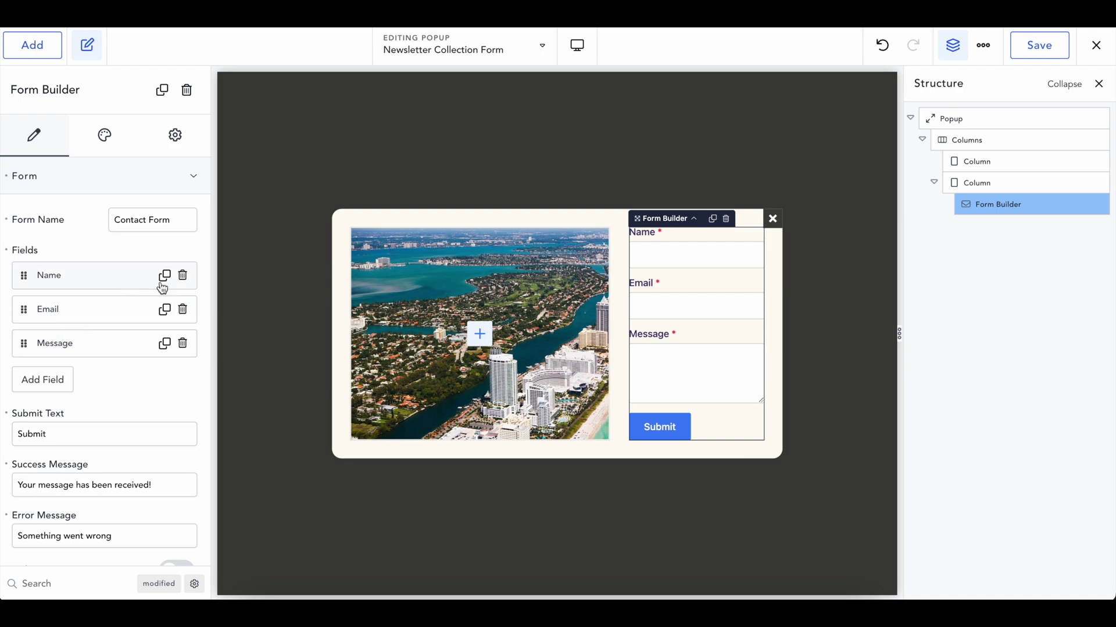
click(183, 276)
click(183, 309)
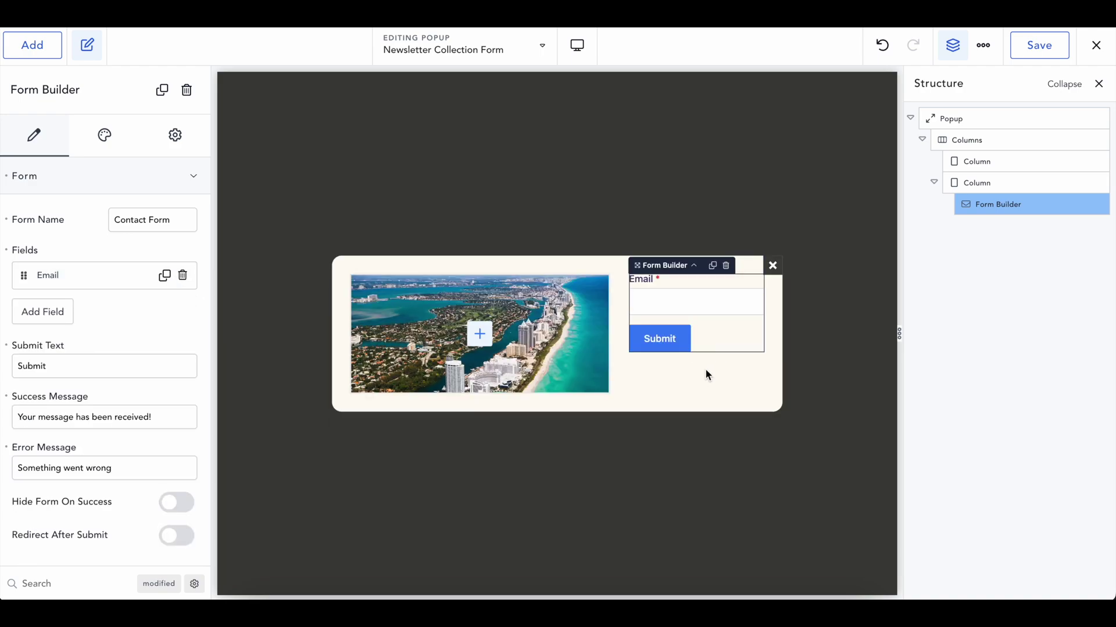
Step: Set the form column's Vertical Align to middle
click(1014, 187)
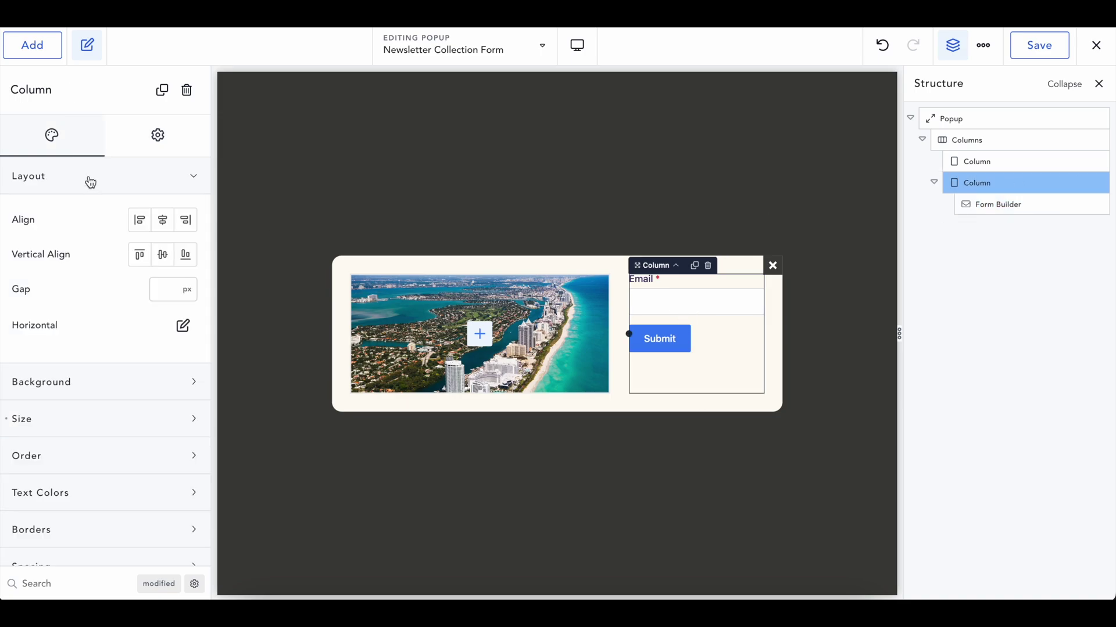
click(163, 254)
click(505, 260)
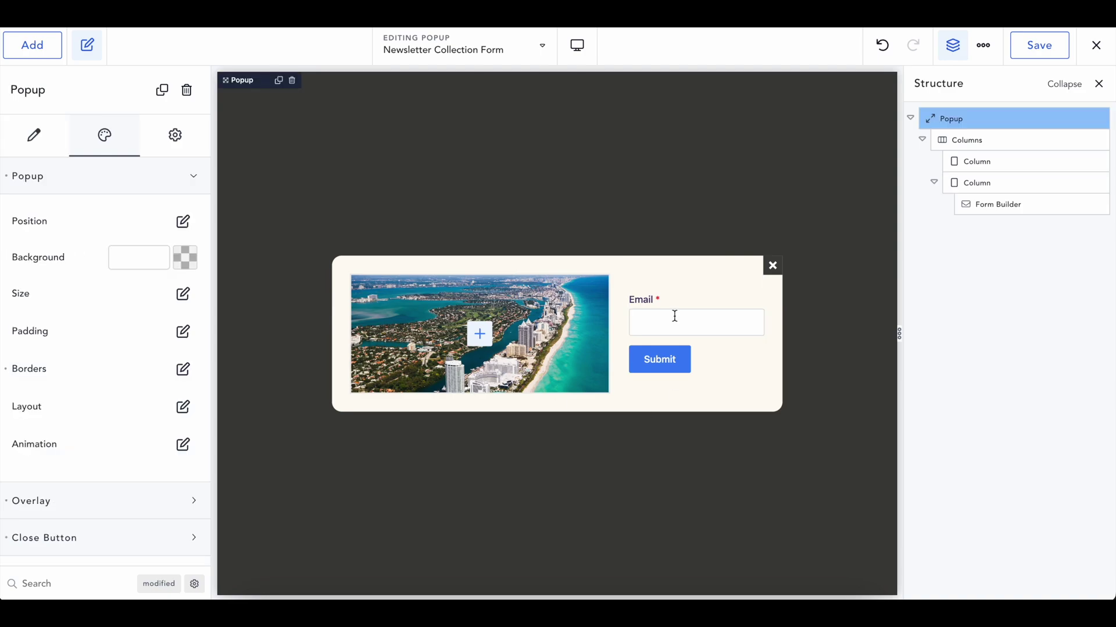
click(479, 334)
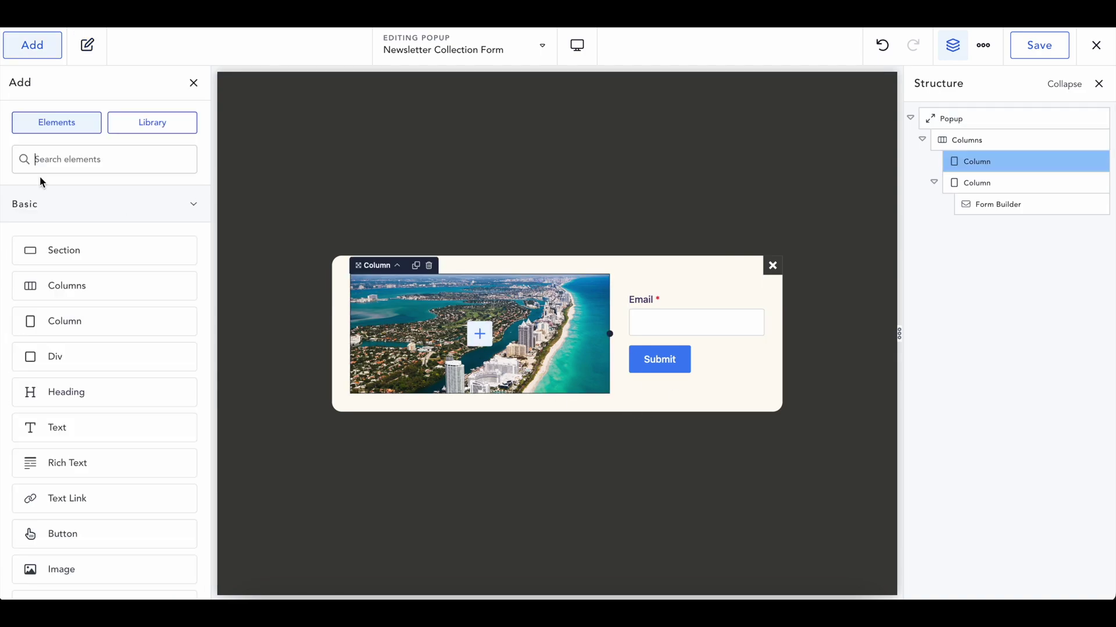
Step: Add a heading reading 'Sign up for news' to the image column and make its text white
click(66, 391)
triple_click(450, 308)
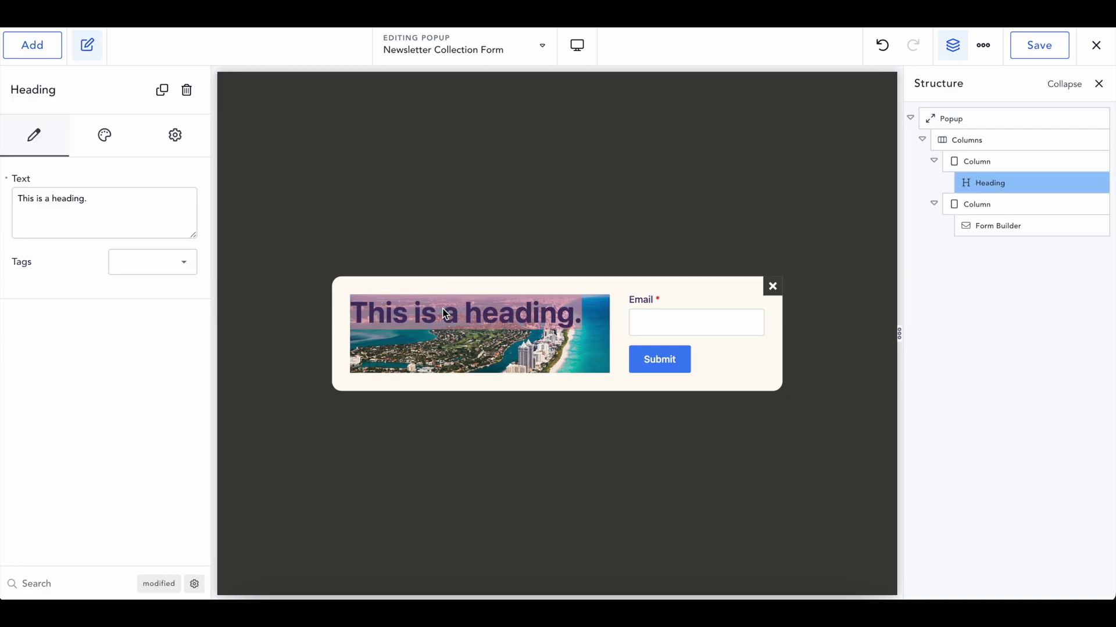
text(Sign up for news)
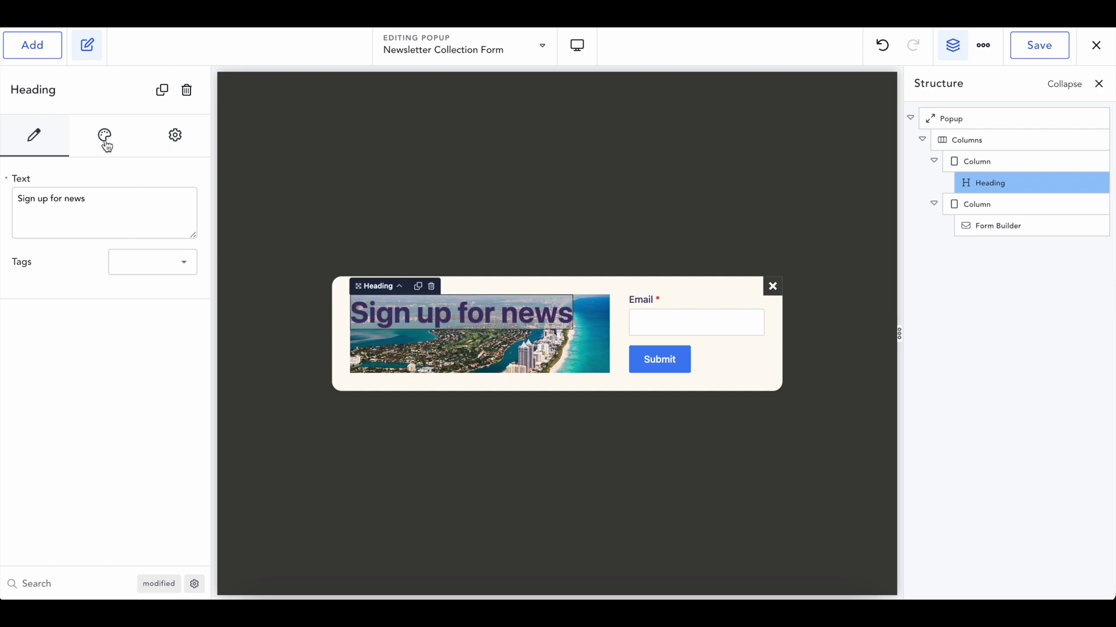
click(105, 137)
click(98, 176)
click(185, 229)
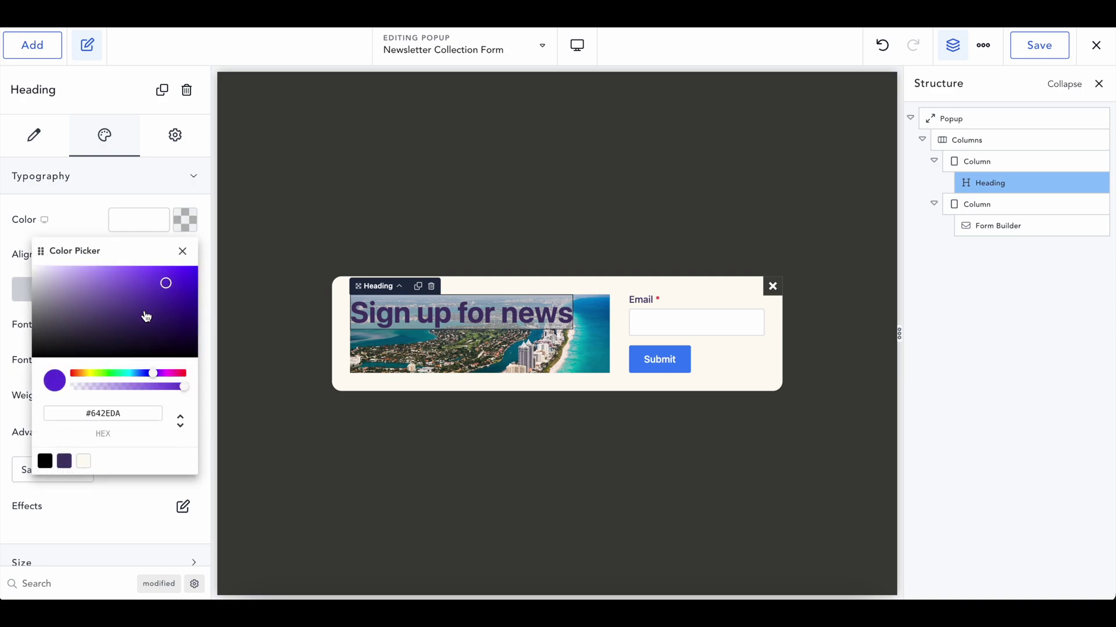
drag(144, 317, 47, 229)
click(180, 251)
Step: Select the image column and look at its background overlay settings
click(523, 368)
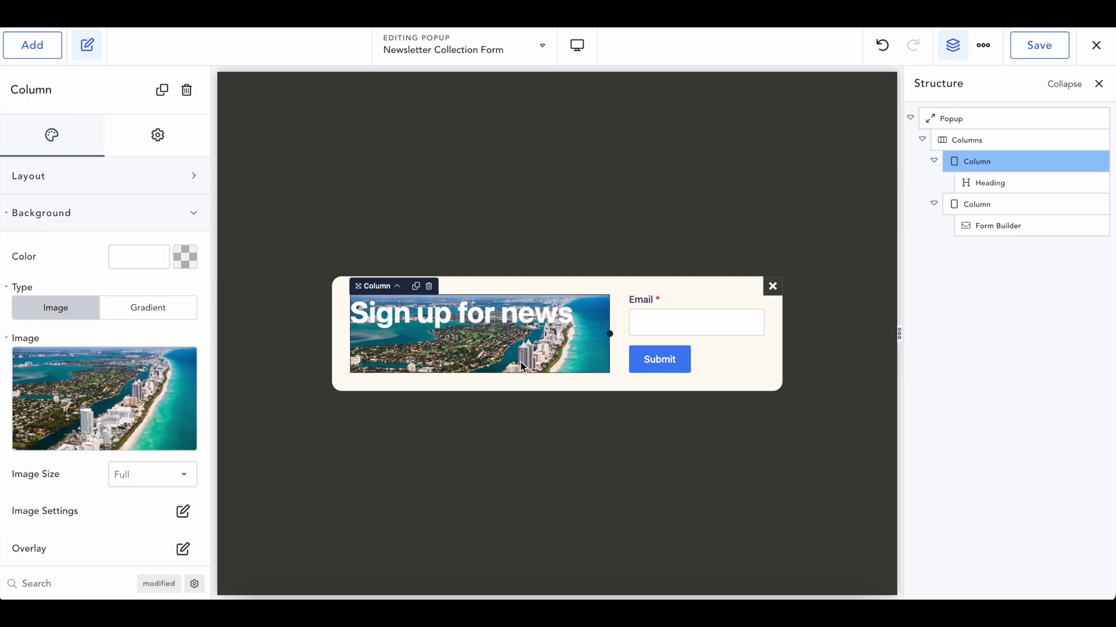
click(537, 321)
click(534, 349)
scroll(70, 433, down, 2)
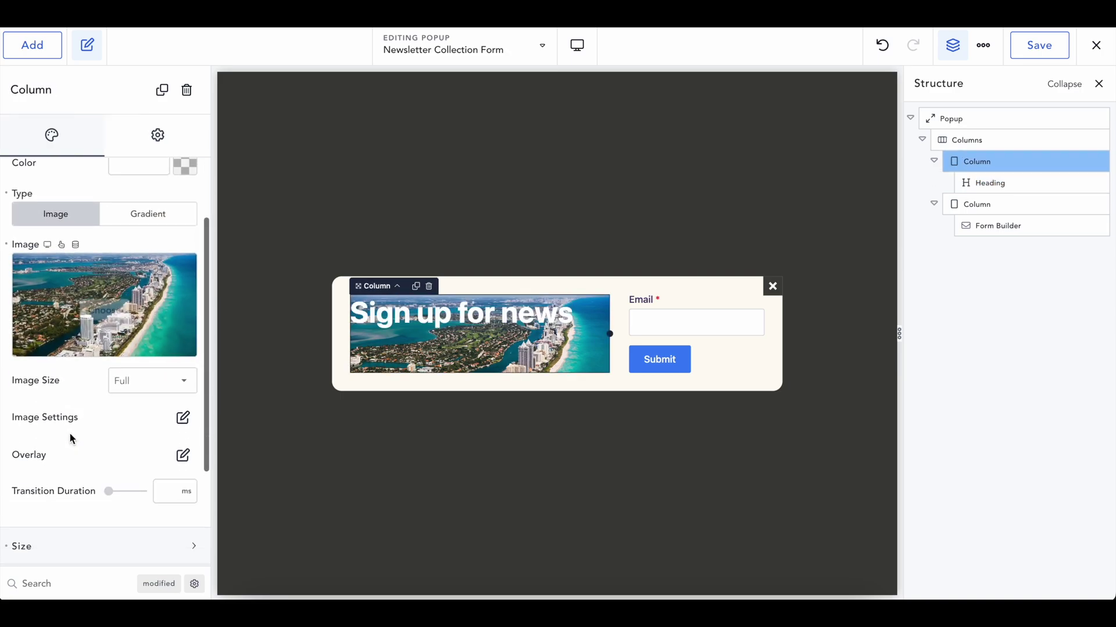
click(183, 454)
click(184, 392)
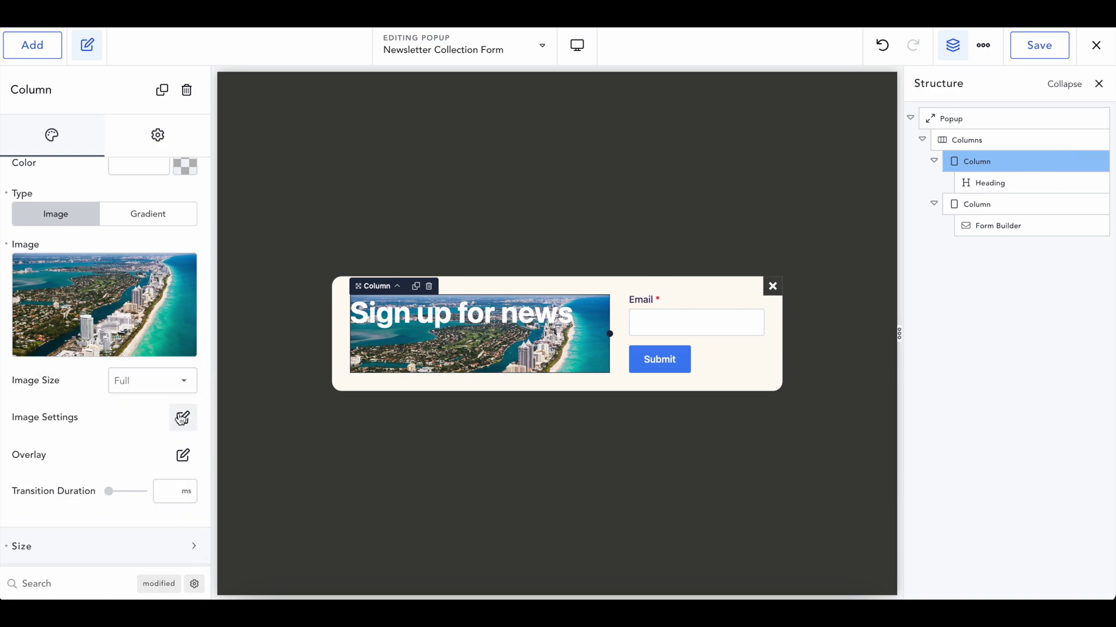
Step: Give the image column a dark grey overlay at 0.3 opacity
click(183, 455)
click(167, 441)
click(141, 465)
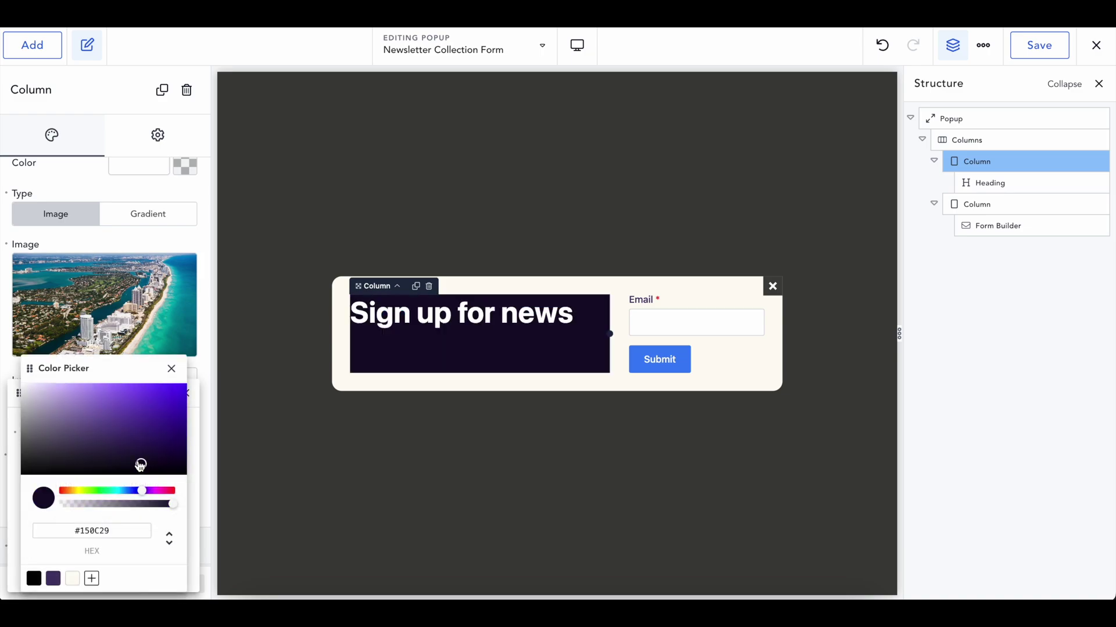
drag(141, 465, 35, 459)
click(172, 368)
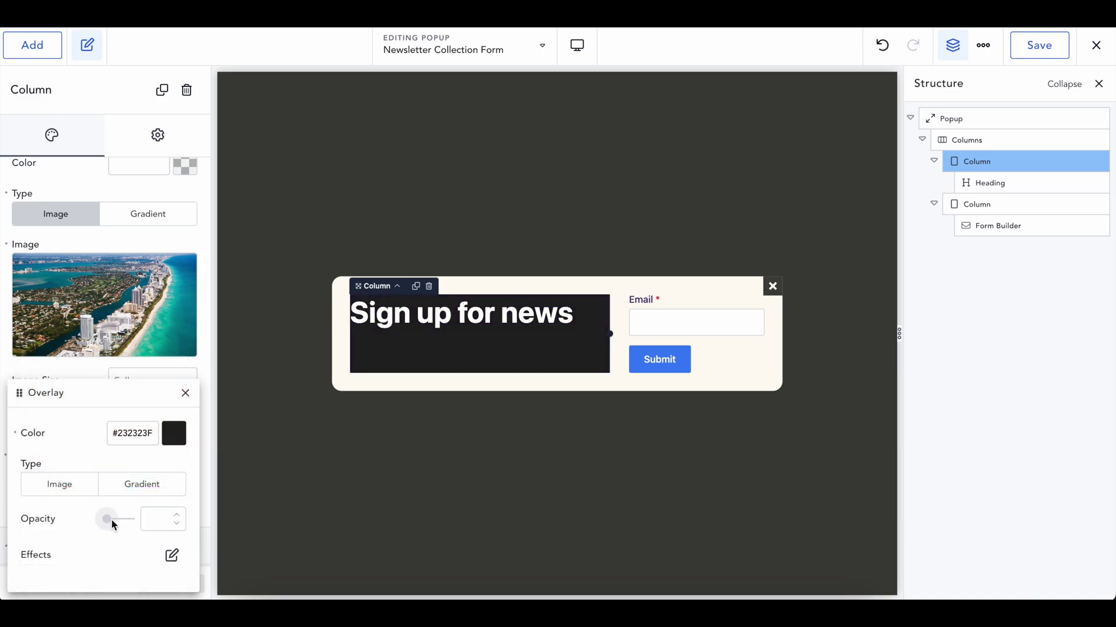
drag(112, 523, 127, 519)
click(185, 394)
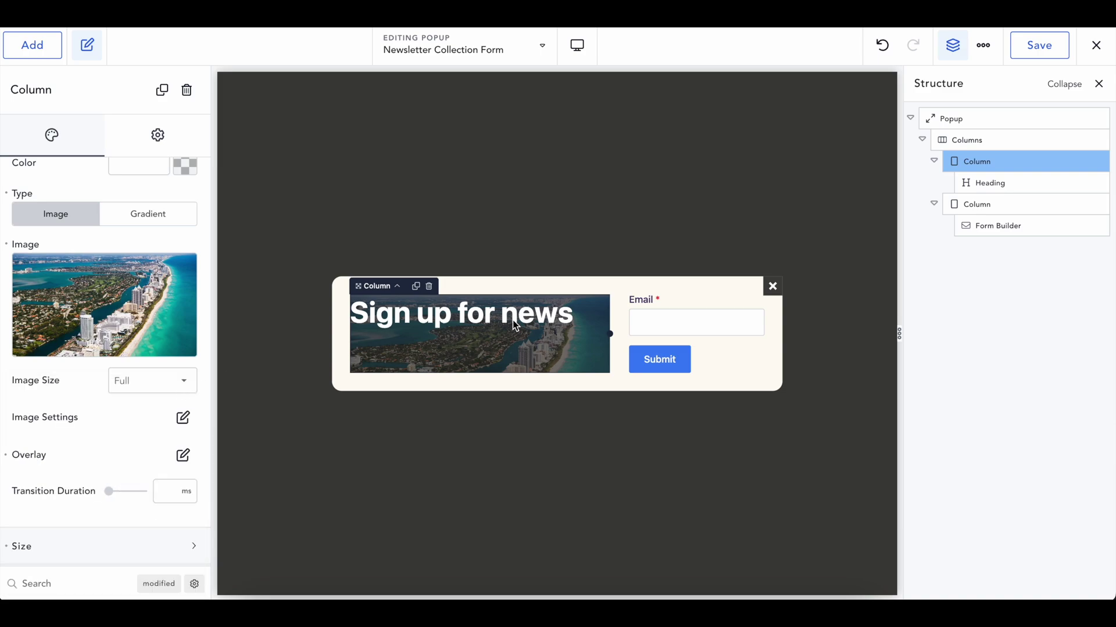
Step: Centre the heading horizontally and vertically, change it to 'Sign up for news!', and save
click(96, 176)
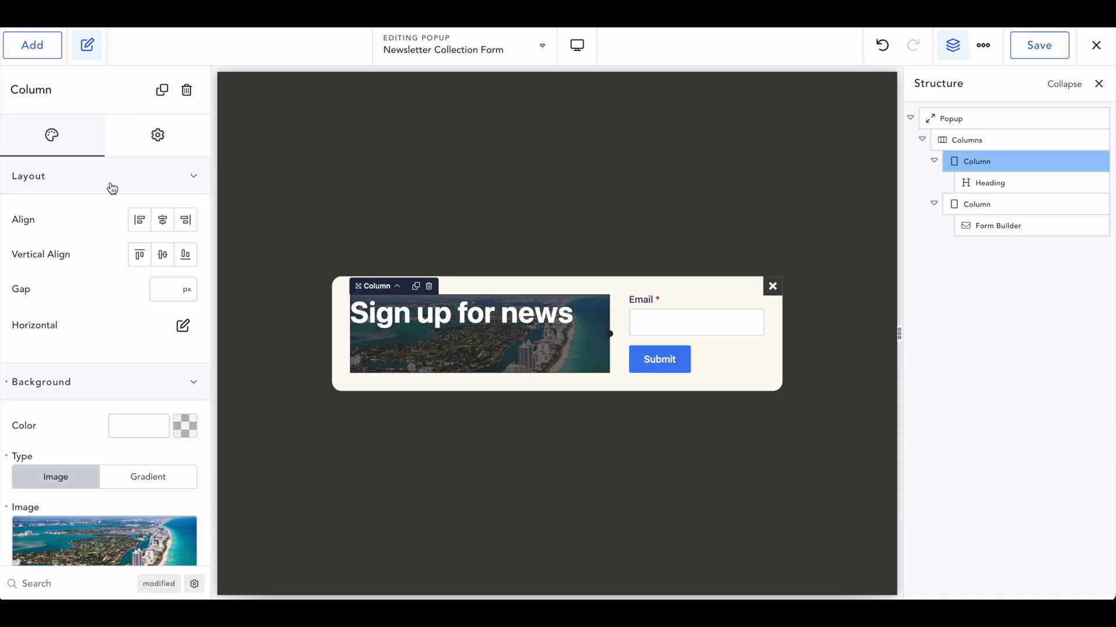
click(163, 220)
click(165, 254)
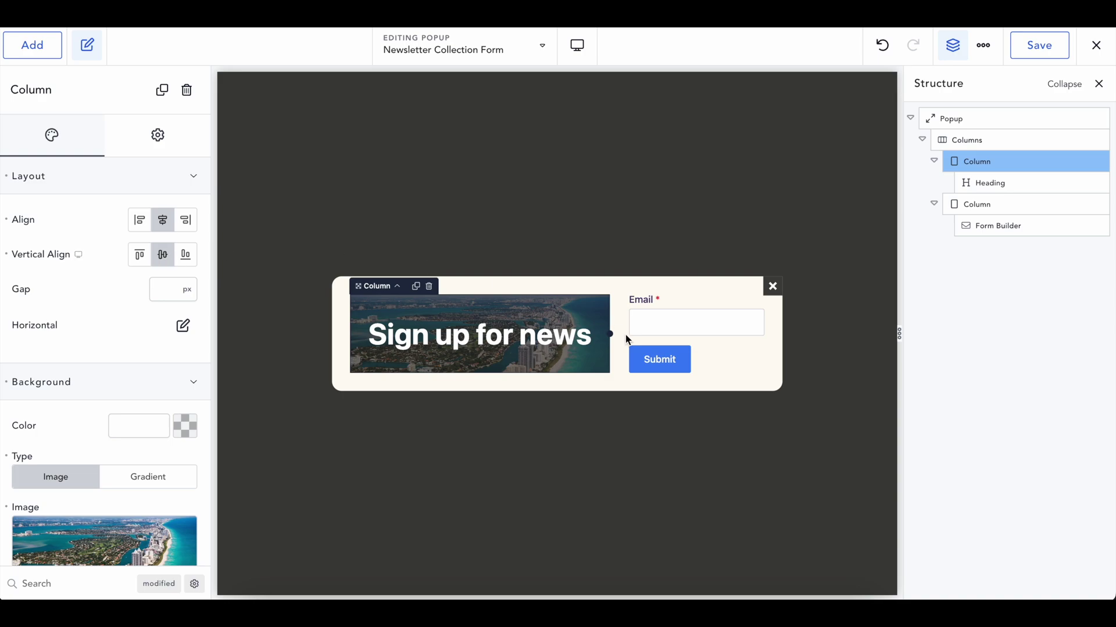
click(545, 340)
click(545, 340)
text(!)
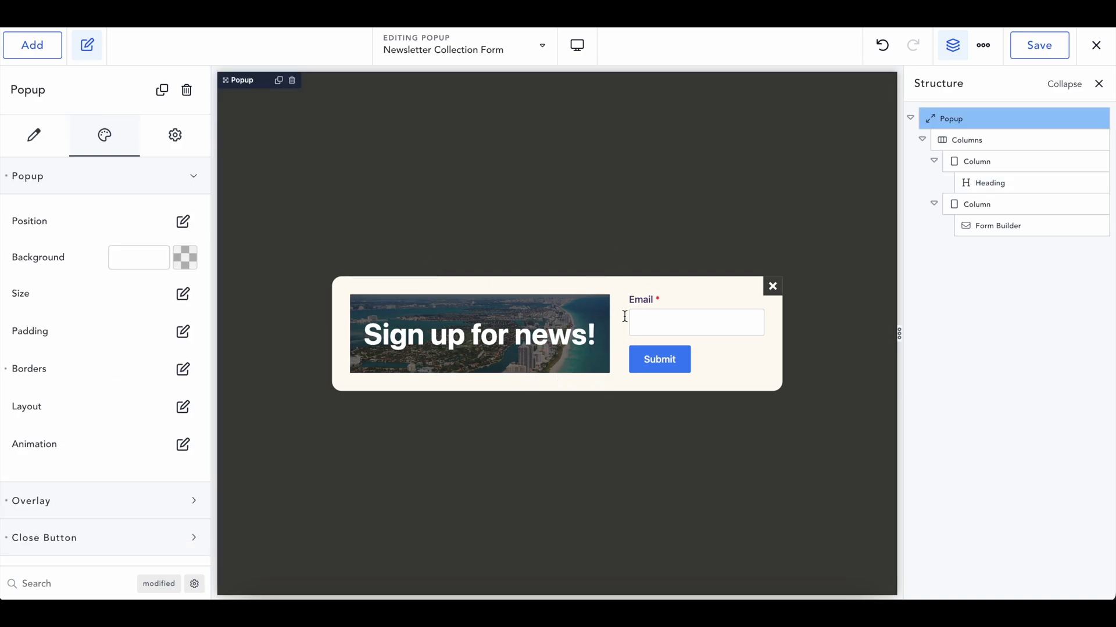
click(1034, 50)
Step: Save the popup and view the 'Hi, Test Blog' post on the live site
click(1035, 46)
key(Return)
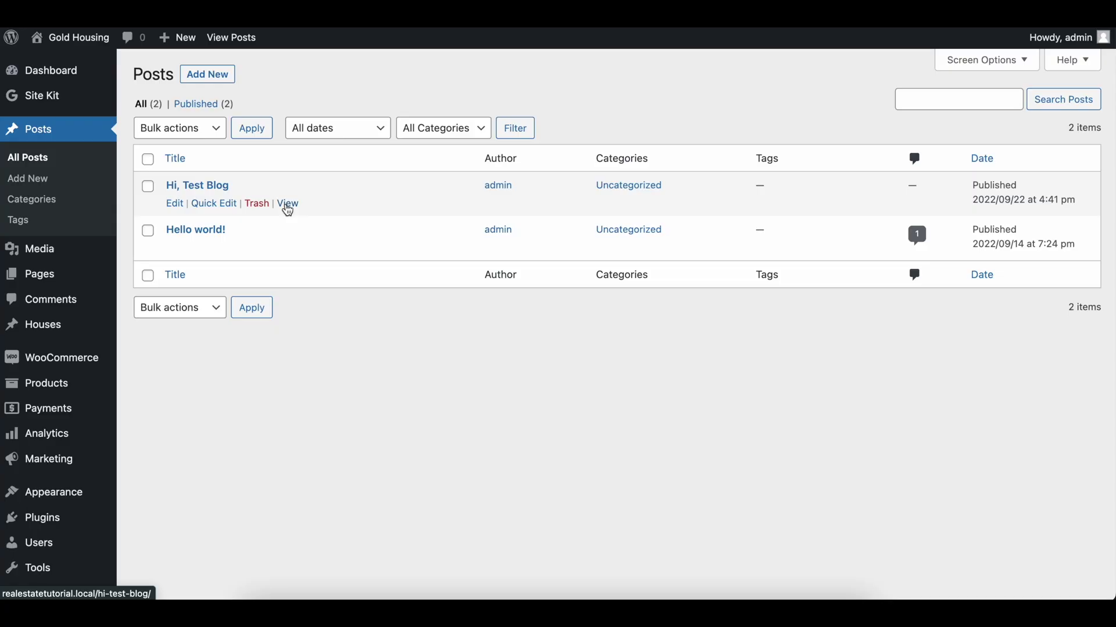
click(279, 206)
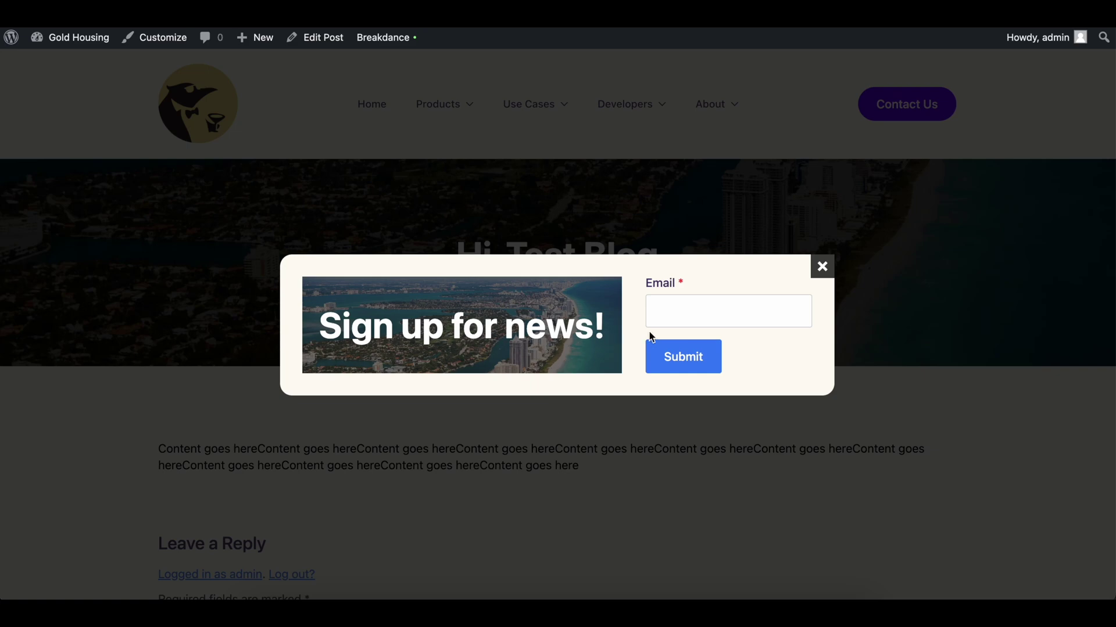
Step: Submit a saved e-mail address through the popup's newsletter signup form
click(686, 297)
click(737, 351)
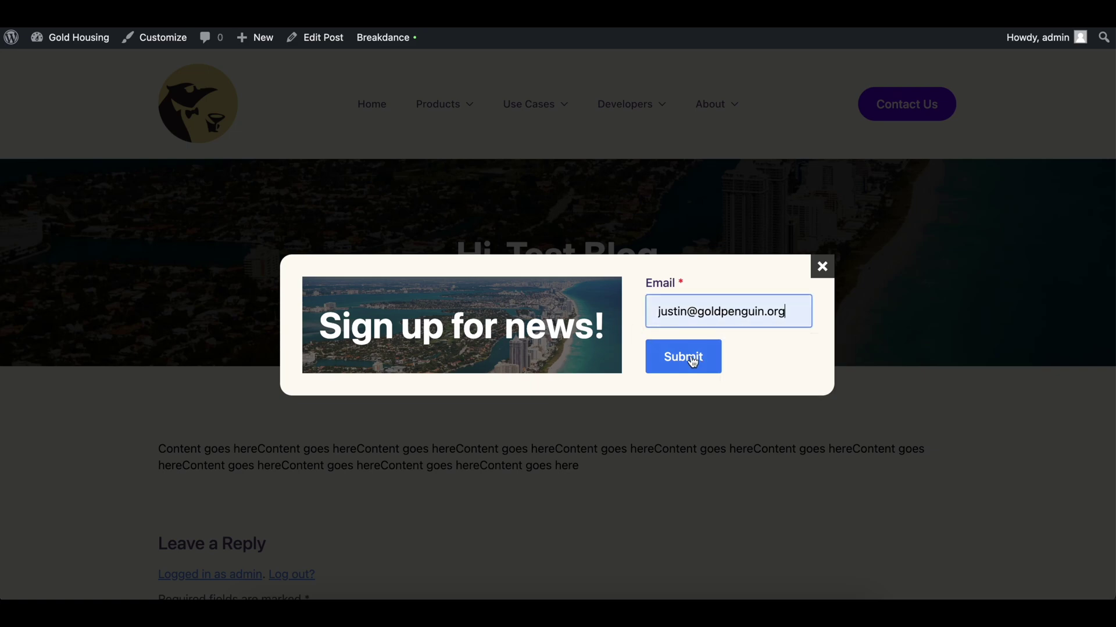
click(687, 357)
Step: Close the signup popup and scroll through the 'Hi, Test Blog' post
drag(678, 370, 711, 400)
click(730, 393)
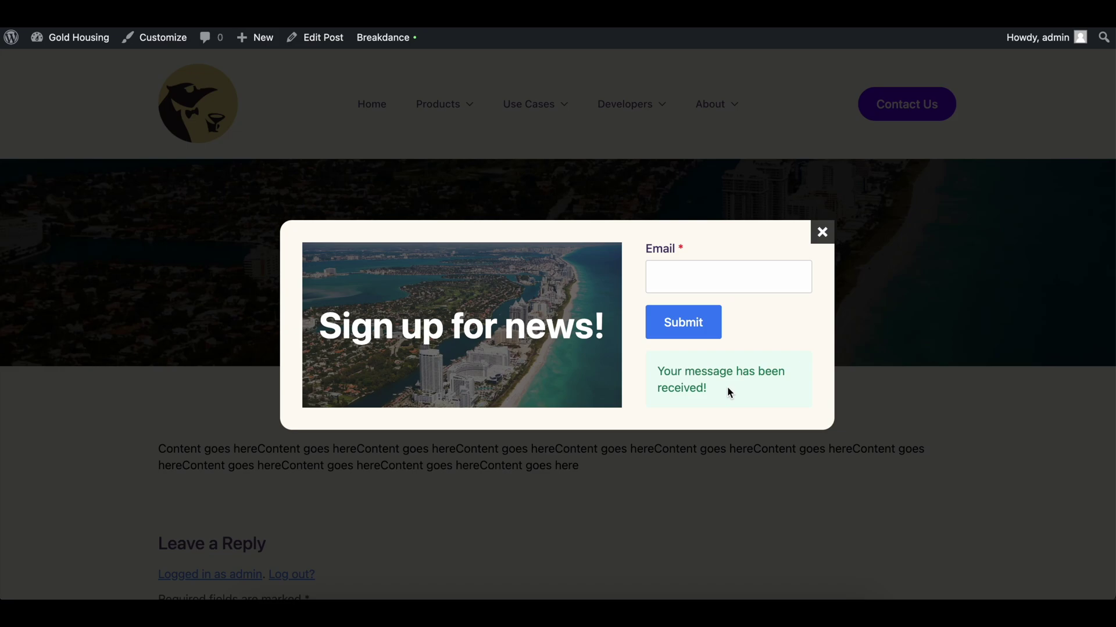
click(820, 233)
scroll(445, 341, down, 2)
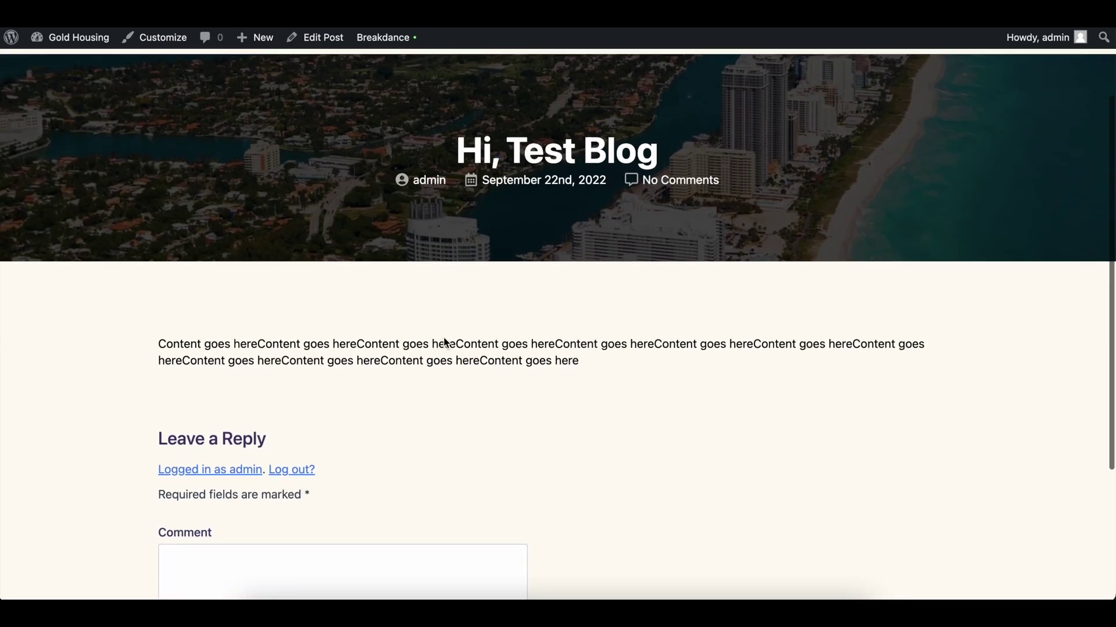
scroll(445, 378, up, 2)
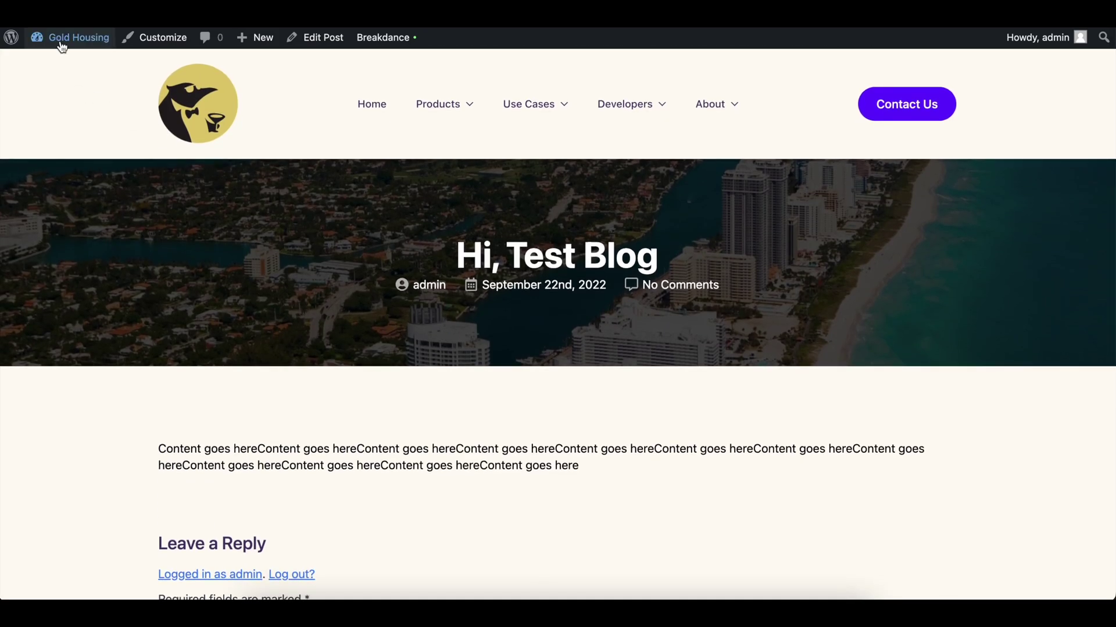
Step: Go to the Dashboard and open 'Newsletter Collection Form' from Breakdance > Popups
mouse_move(62, 40)
click(60, 65)
scroll(50, 270, down, 3)
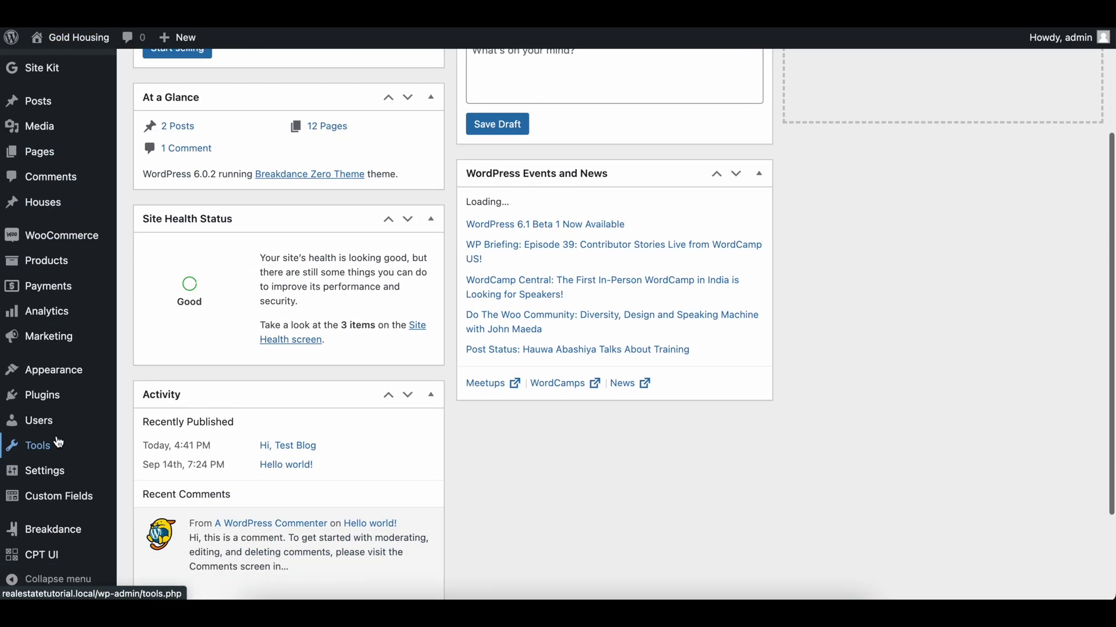
mouse_move(62, 535)
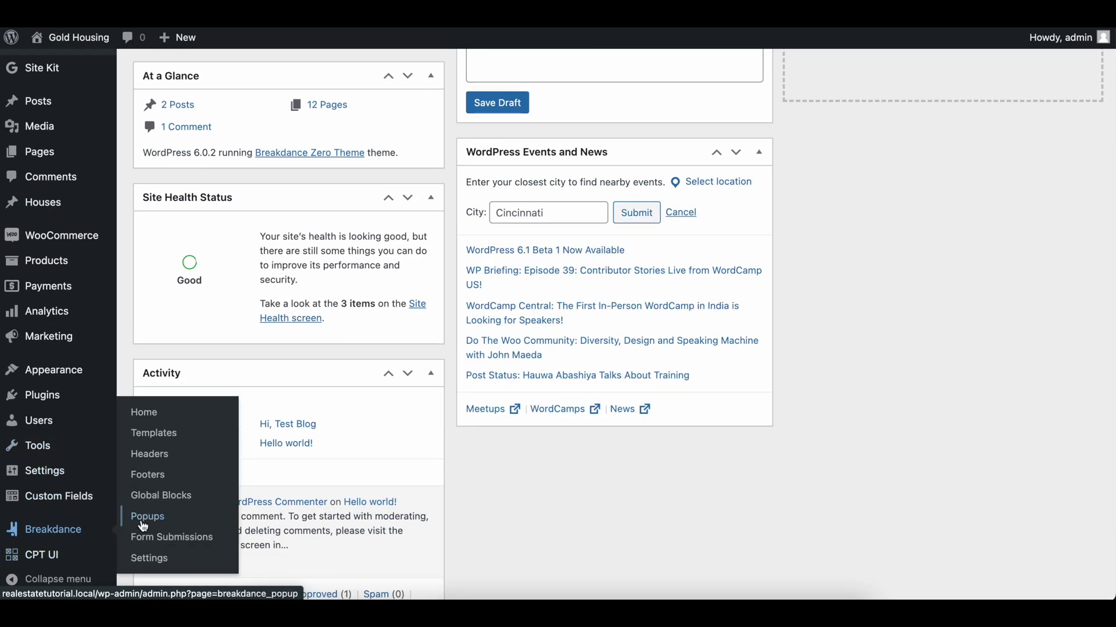
click(170, 535)
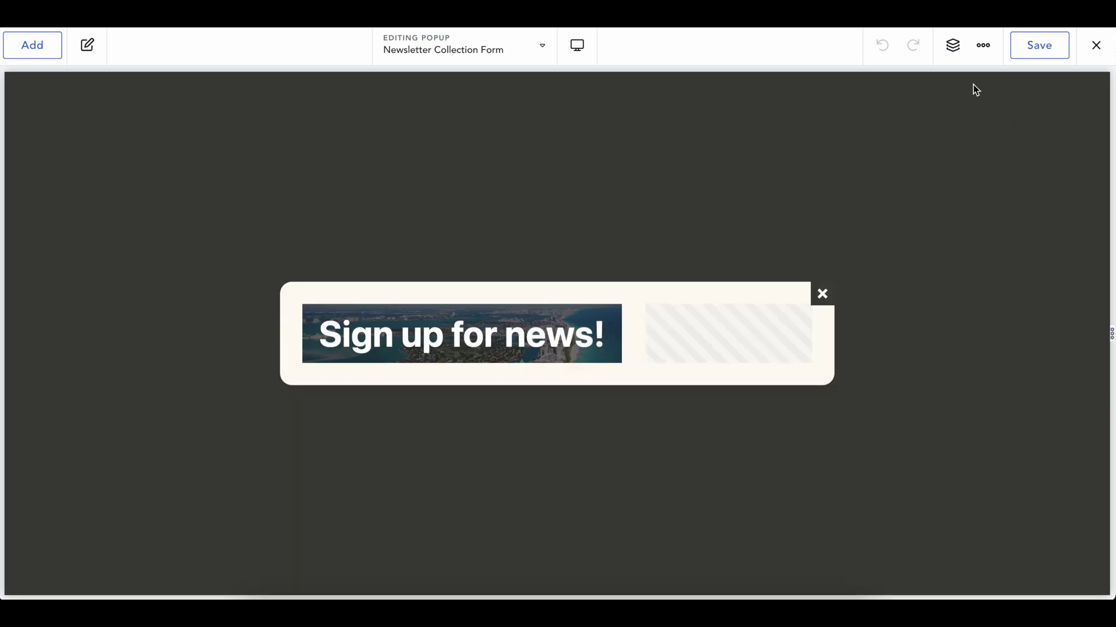
Step: Select the Popup container in the Structure tree and dismiss the error notices
click(953, 46)
click(979, 115)
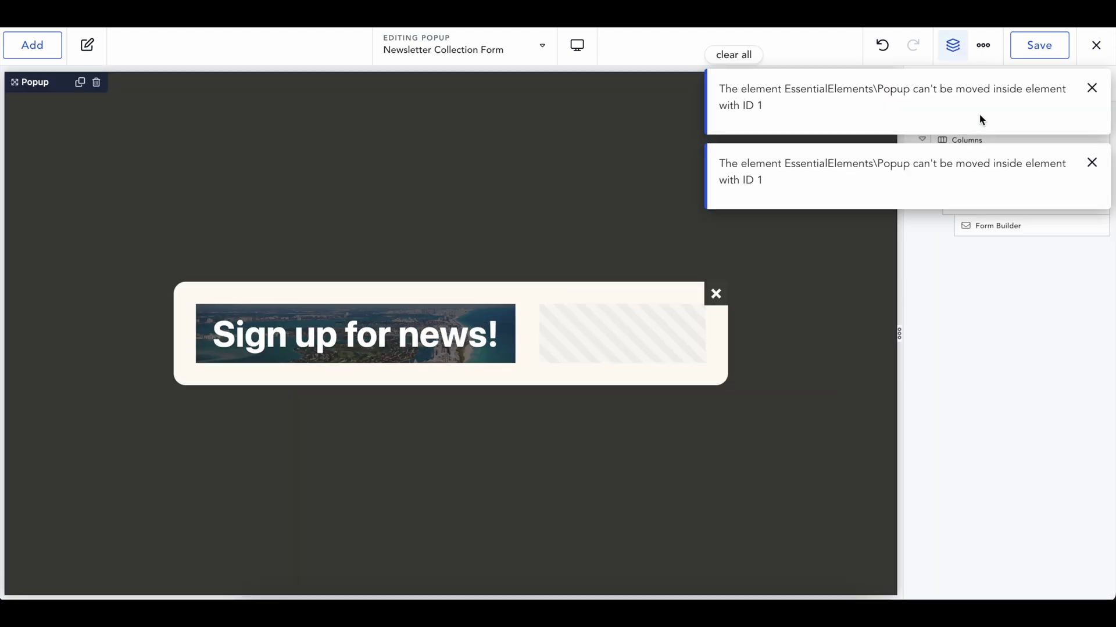
click(1092, 88)
click(1092, 88)
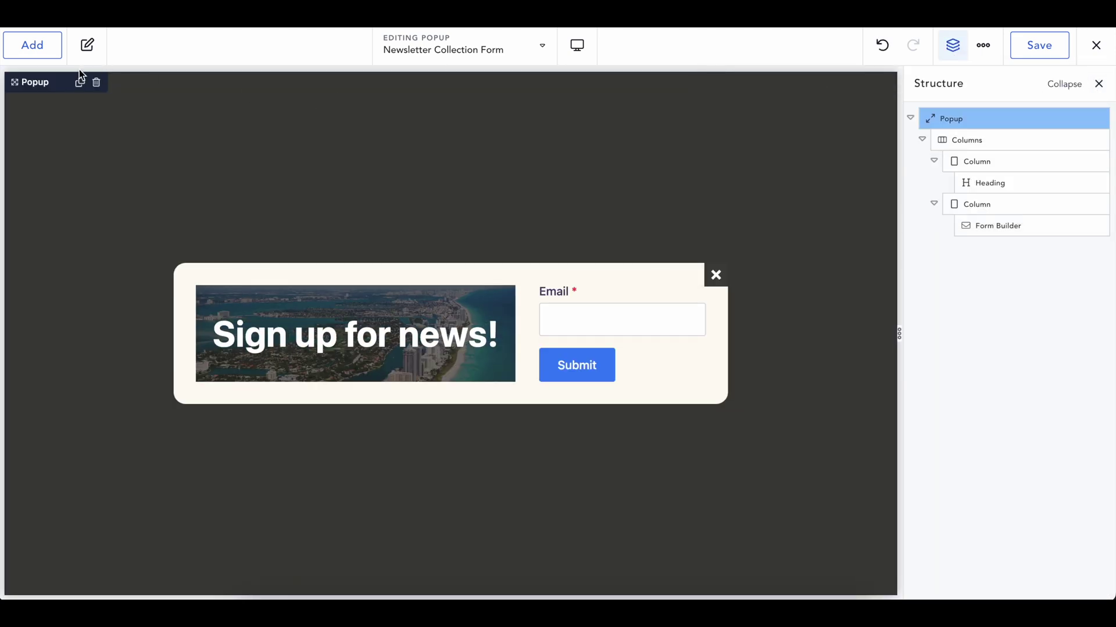
click(35, 51)
click(445, 344)
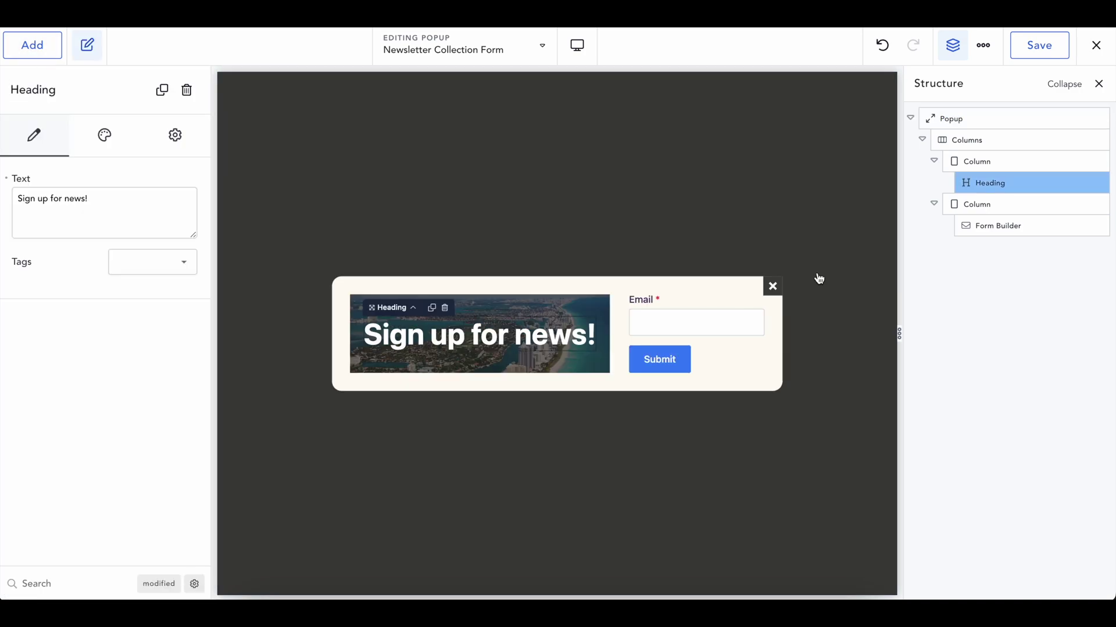
click(988, 122)
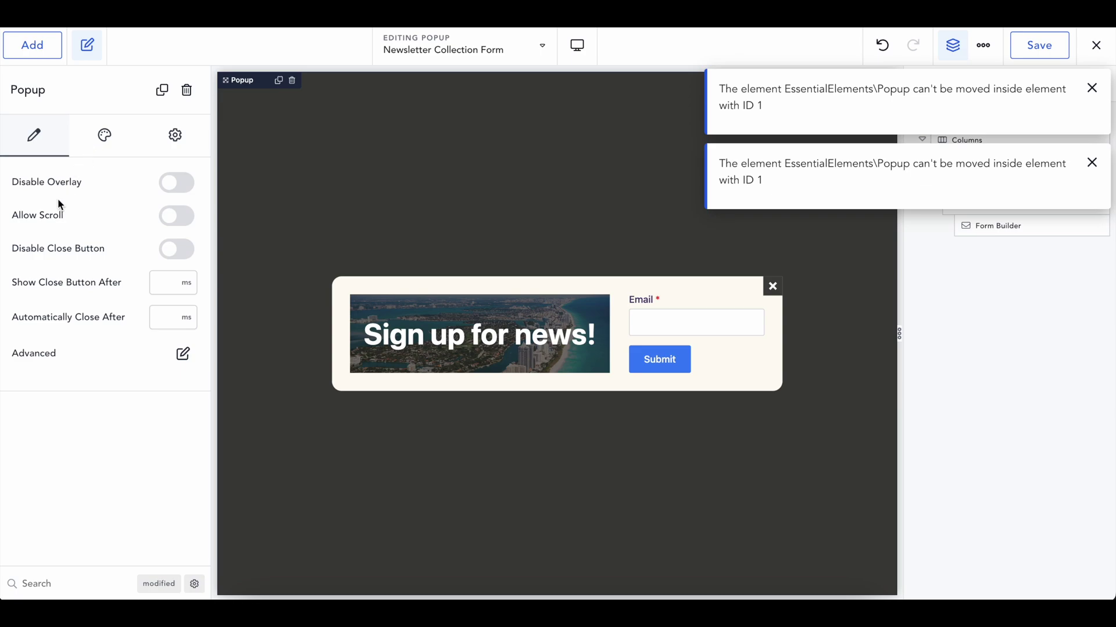
Step: Set the popup's entrance animation type to Fade under Style > Popup > Animation
click(98, 143)
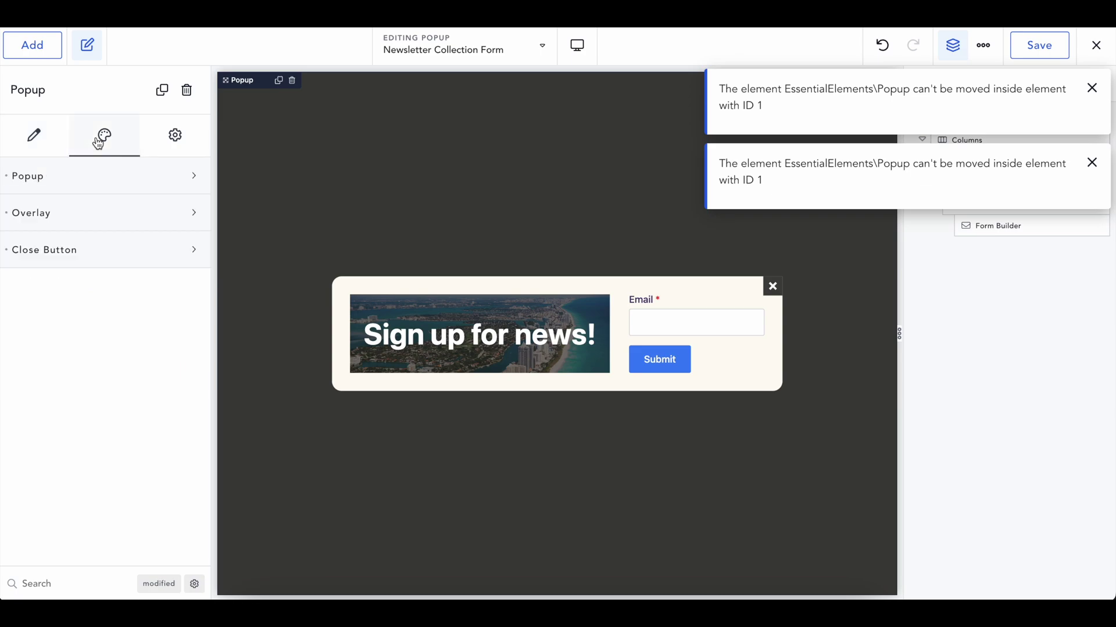
click(79, 184)
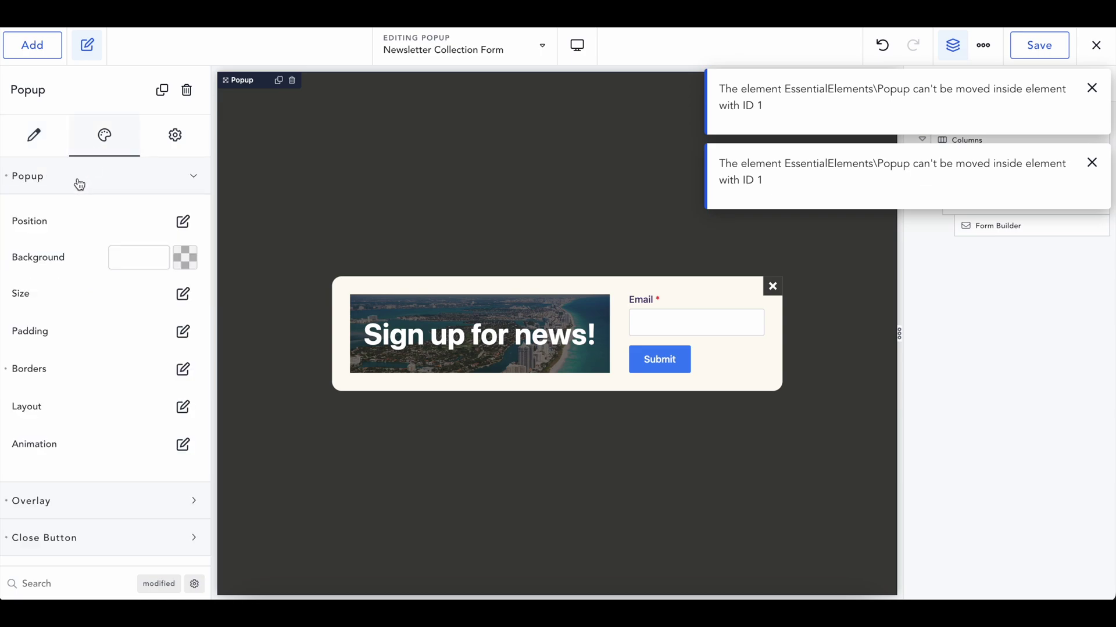
click(178, 445)
click(172, 514)
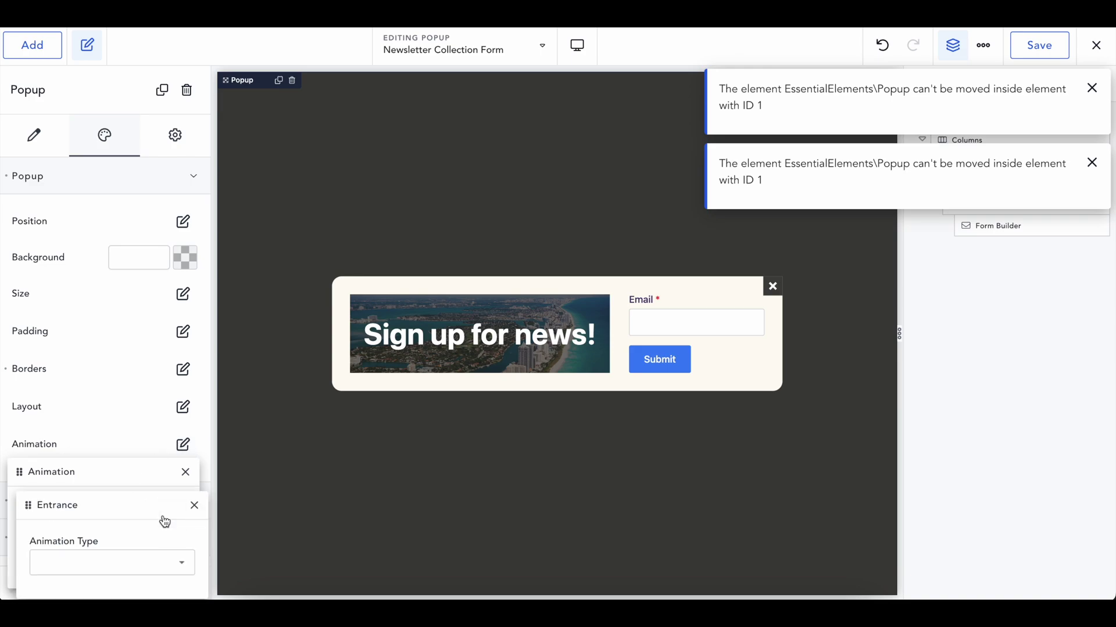
click(92, 550)
click(90, 389)
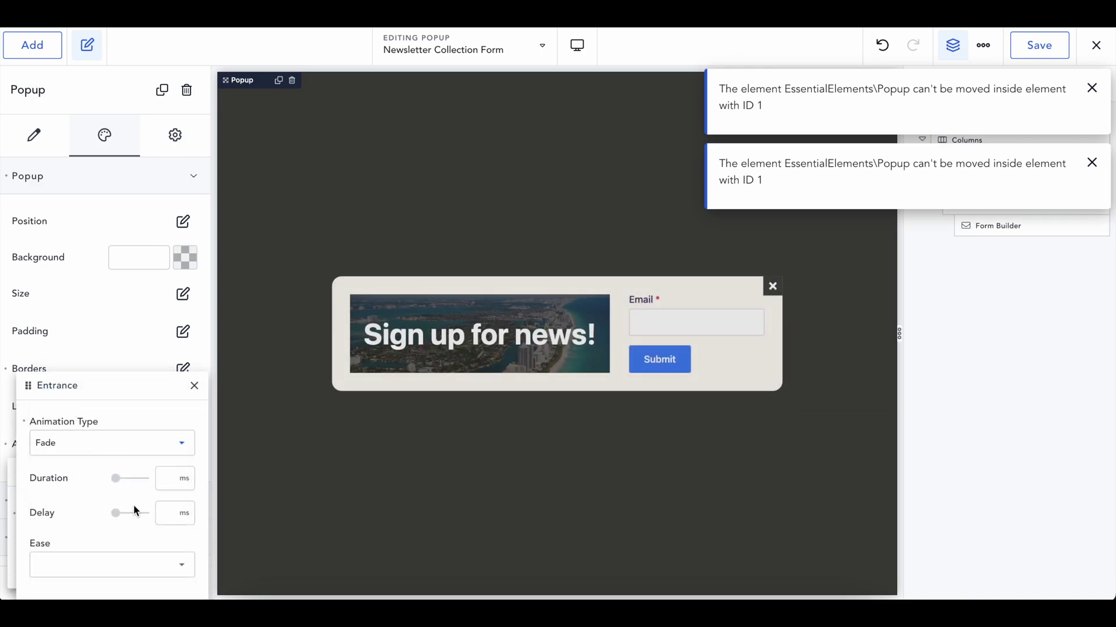
click(194, 385)
Step: Set the exit animation type to Fade and close the remaining error notices
click(173, 553)
click(107, 568)
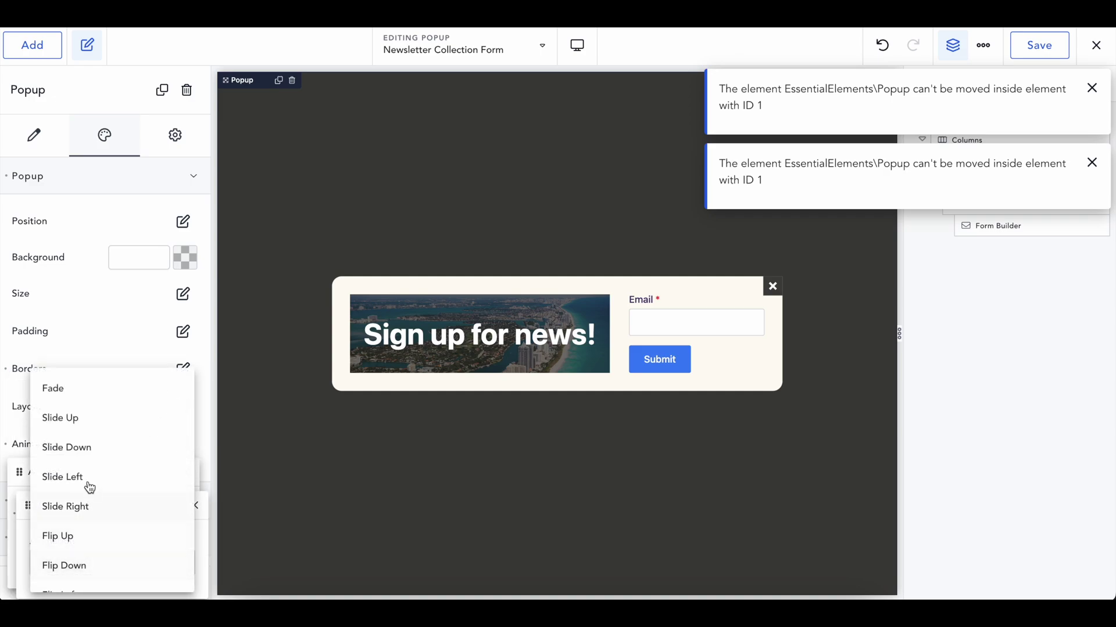
click(98, 391)
click(194, 386)
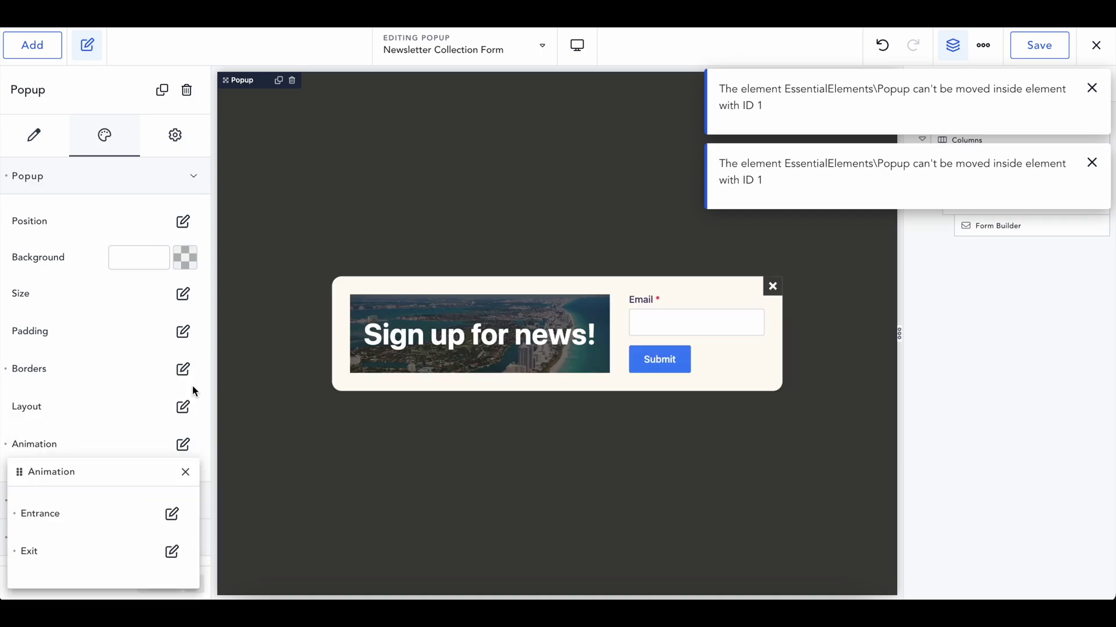
click(1092, 89)
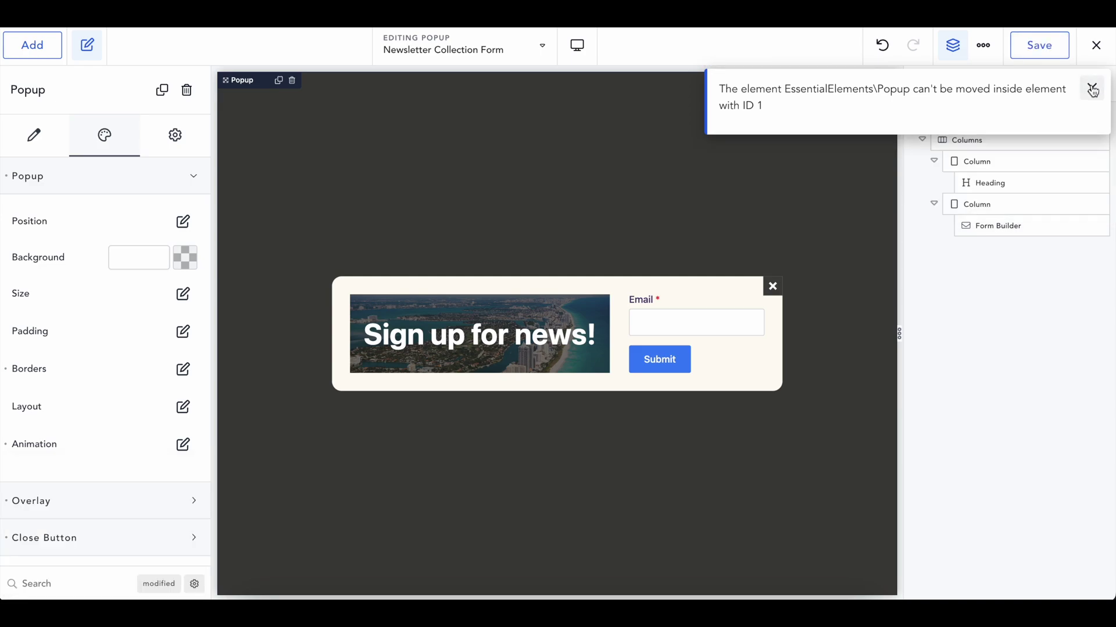
click(1092, 90)
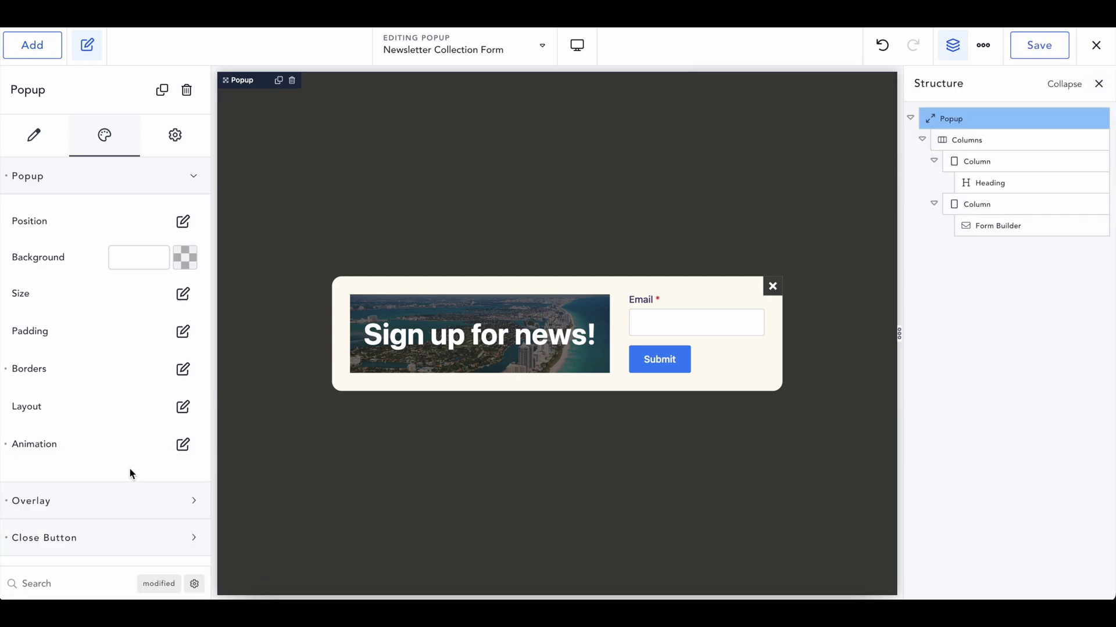
Step: Set the overlay colour to translucent pale purple #A18BCA3B
click(101, 172)
click(95, 208)
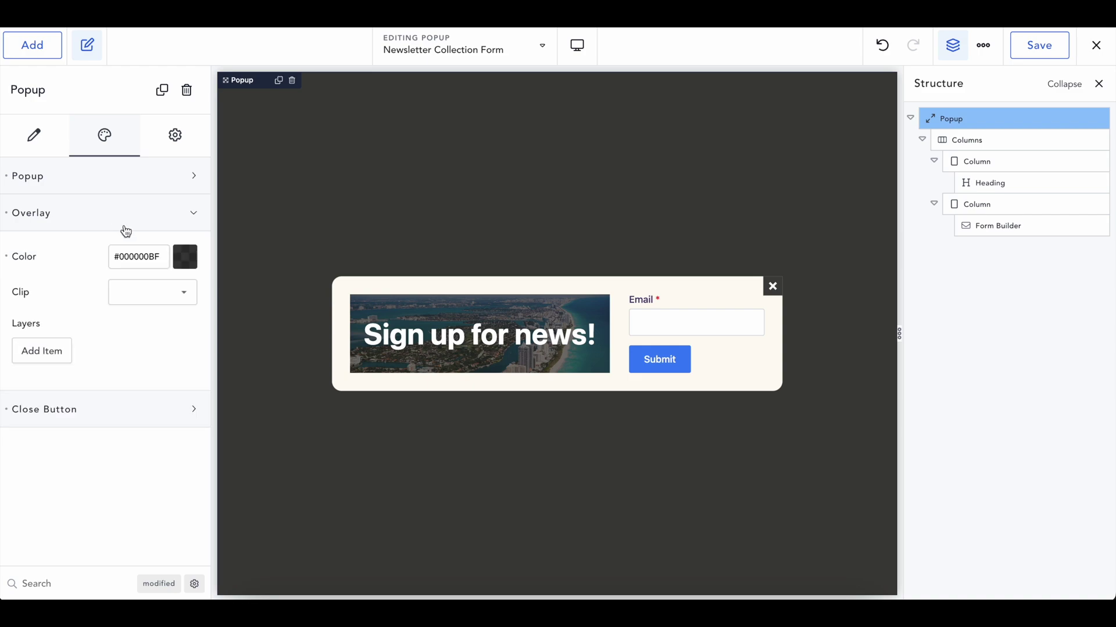
click(185, 257)
drag(101, 411, 153, 409)
mouse_move(121, 353)
mouse_down()
mouse_move(114, 325)
mouse_move(60, 295)
mouse_move(86, 325)
mouse_up()
click(108, 423)
drag(109, 429, 98, 427)
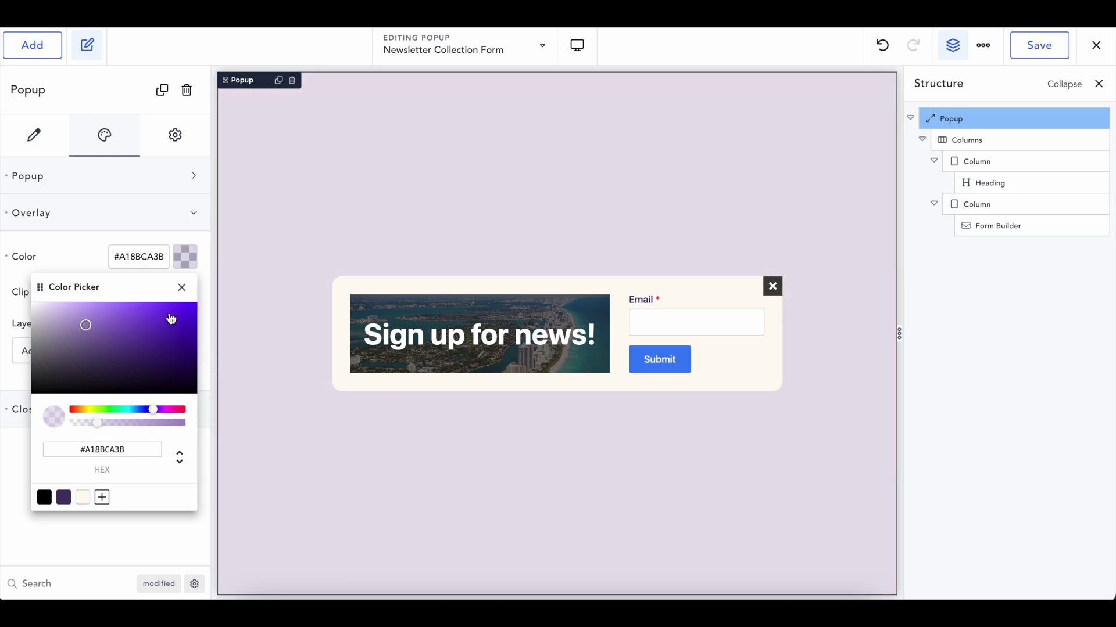
click(182, 287)
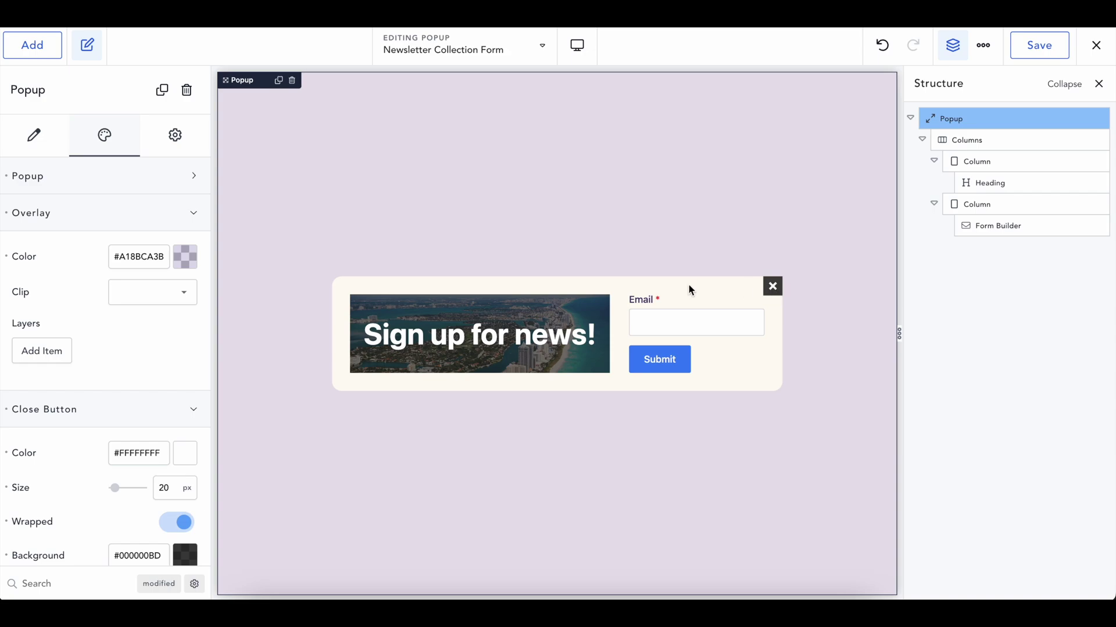
Step: Give the close button the confluence custom icon from the Icon Library
scroll(107, 476, down, 3)
scroll(120, 462, down, 2)
click(121, 464)
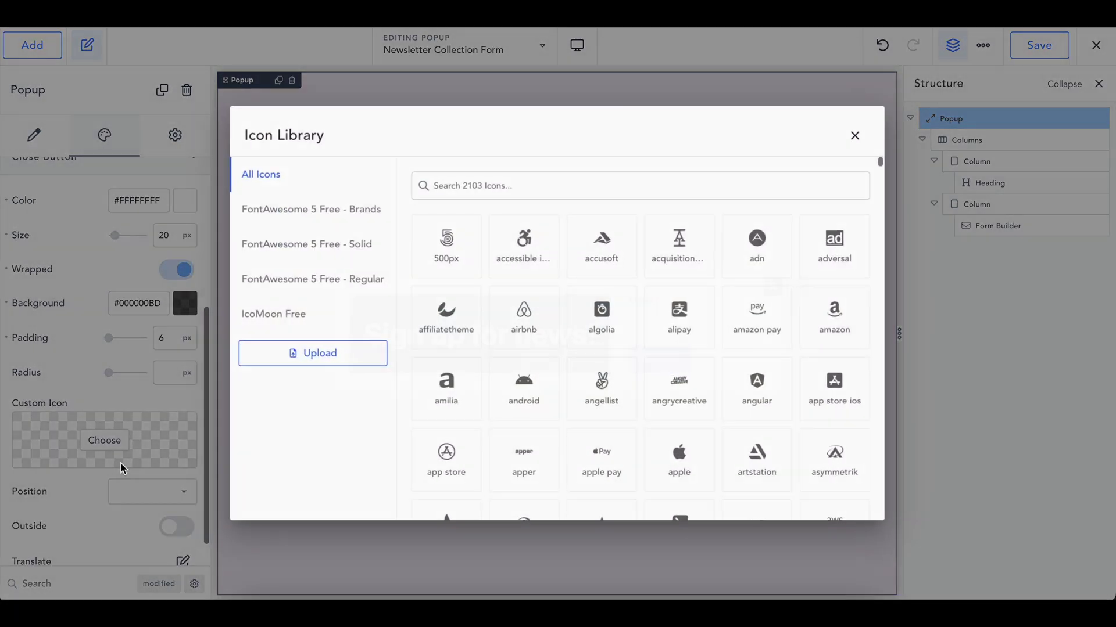
scroll(755, 442, down, 5)
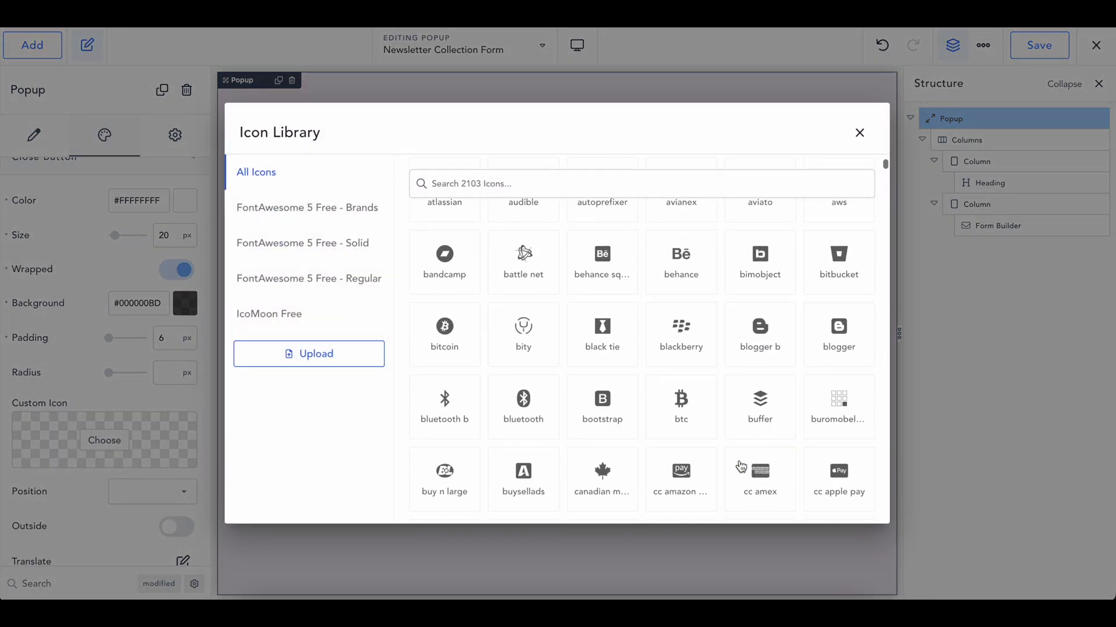
scroll(739, 465, down, 2)
scroll(428, 316, down, 6)
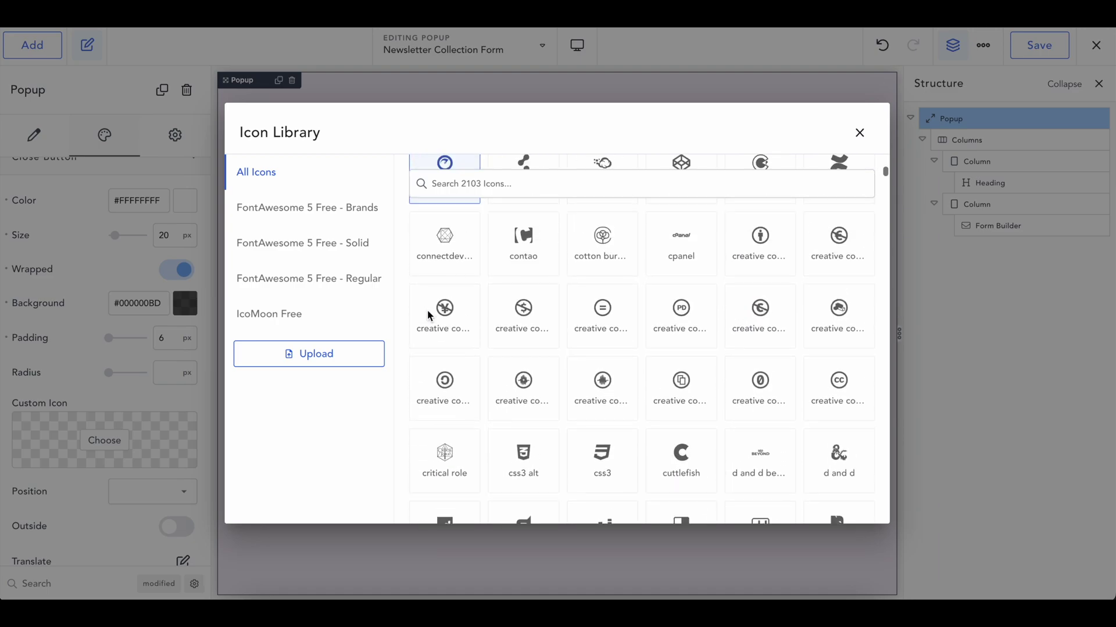
scroll(827, 283, up, 3)
click(839, 276)
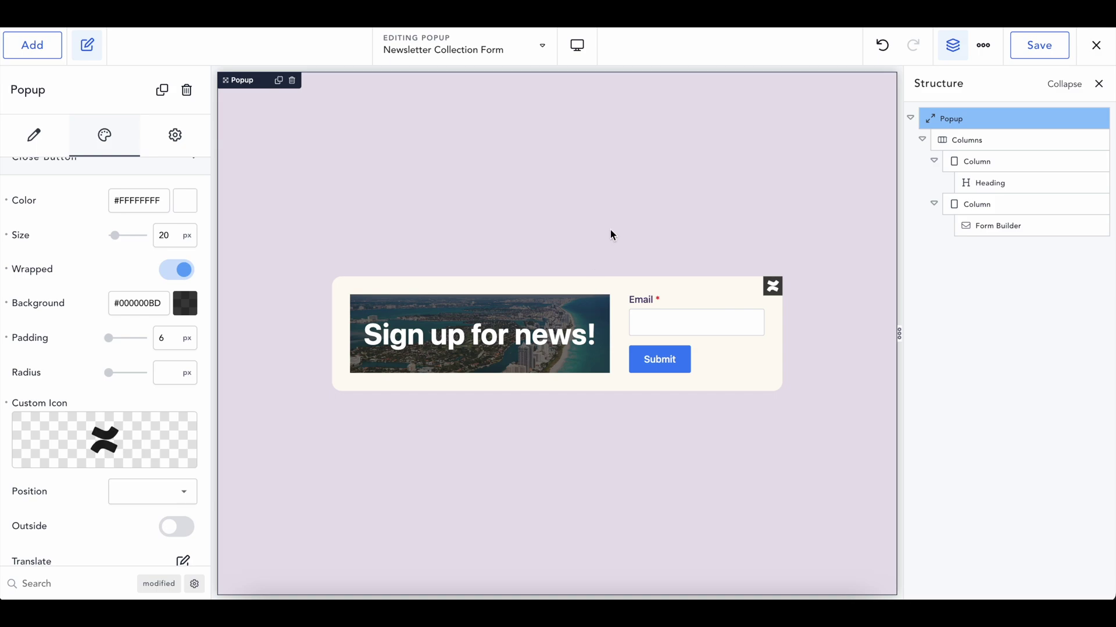
scroll(33, 350, up, 5)
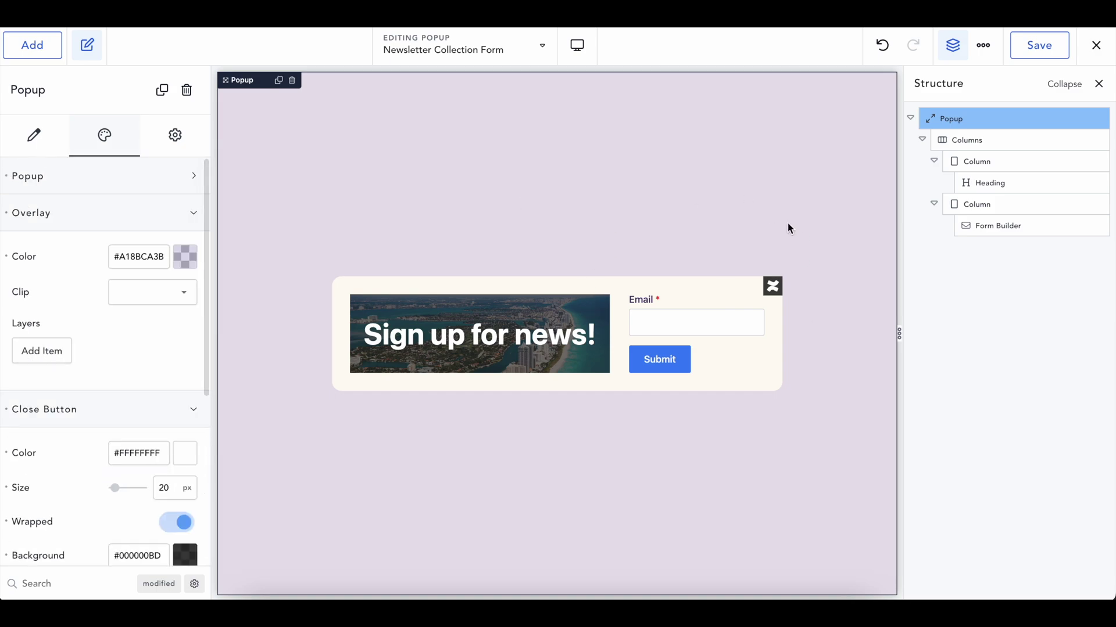
Step: Save the popup edits and view 'Hi, Test Blog' from Posts > All Posts
click(1048, 48)
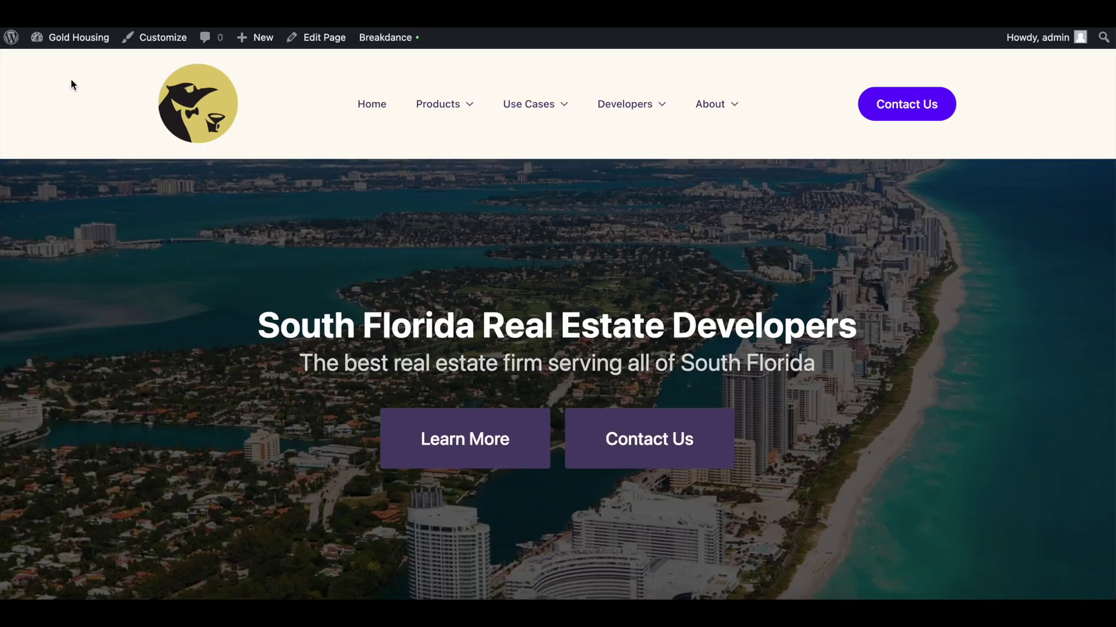
mouse_move(62, 42)
click(65, 69)
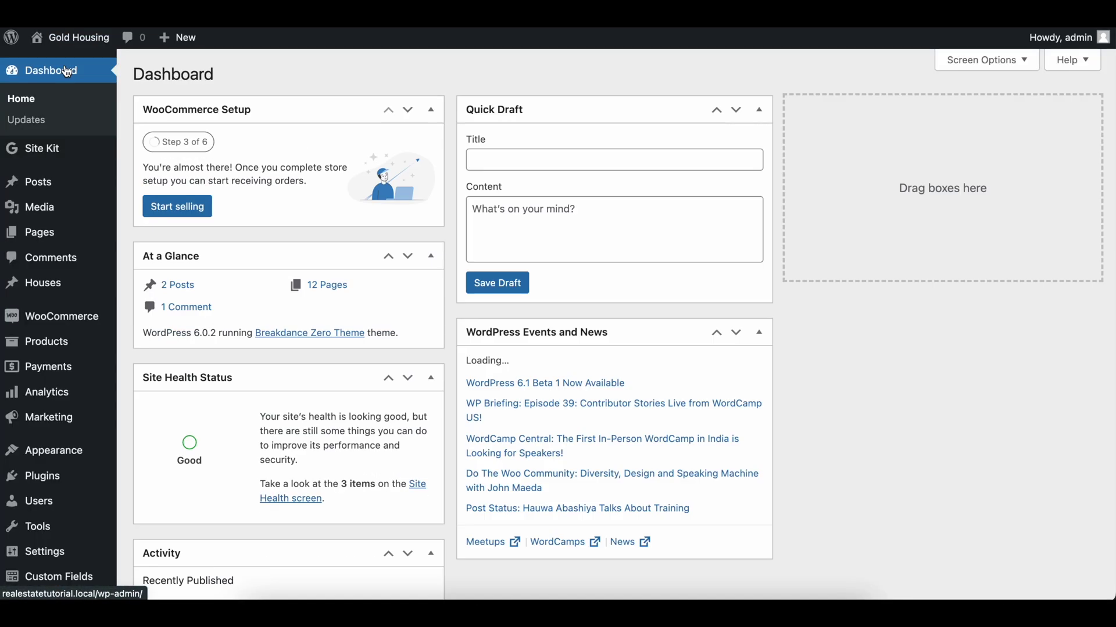
mouse_move(34, 183)
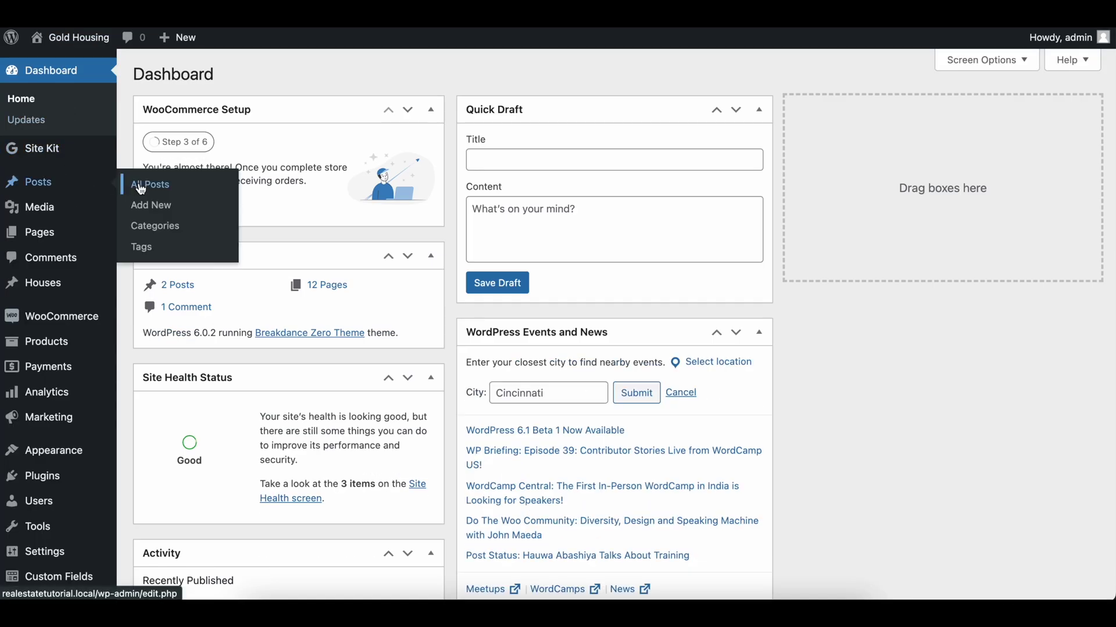
click(140, 187)
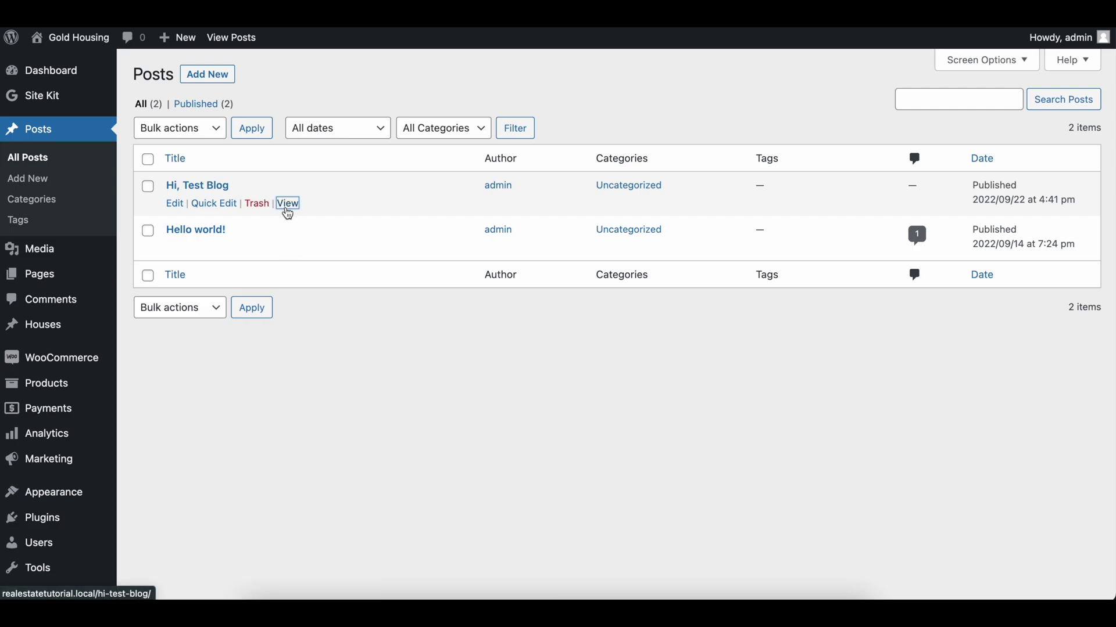
click(287, 205)
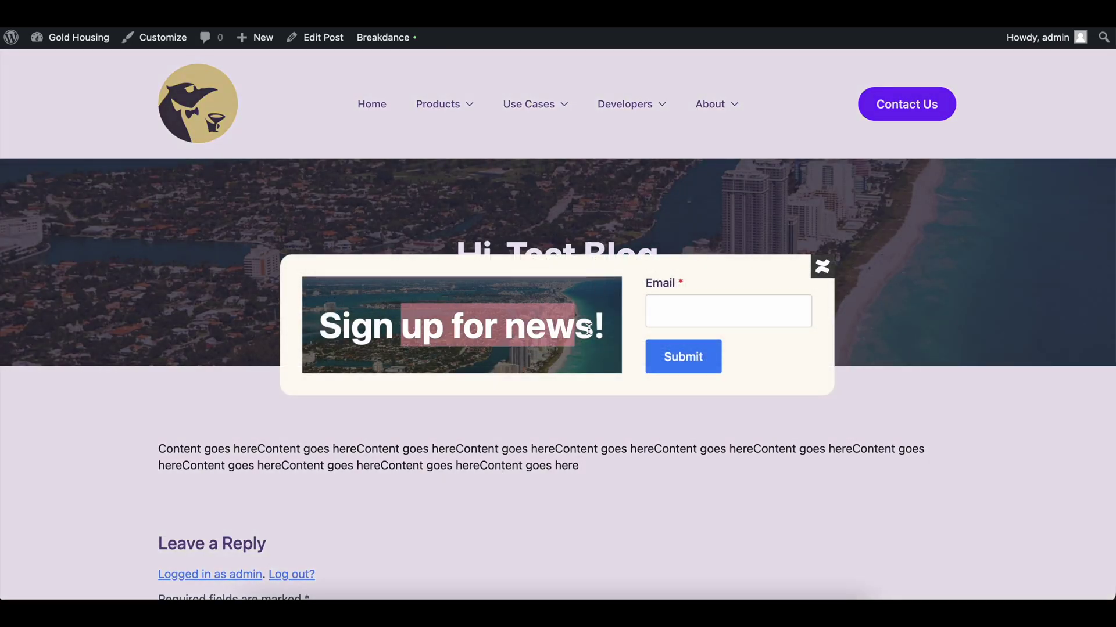
Step: Fill the popup's Email field with a saved address and submit the signup form
click(742, 308)
click(755, 351)
click(690, 360)
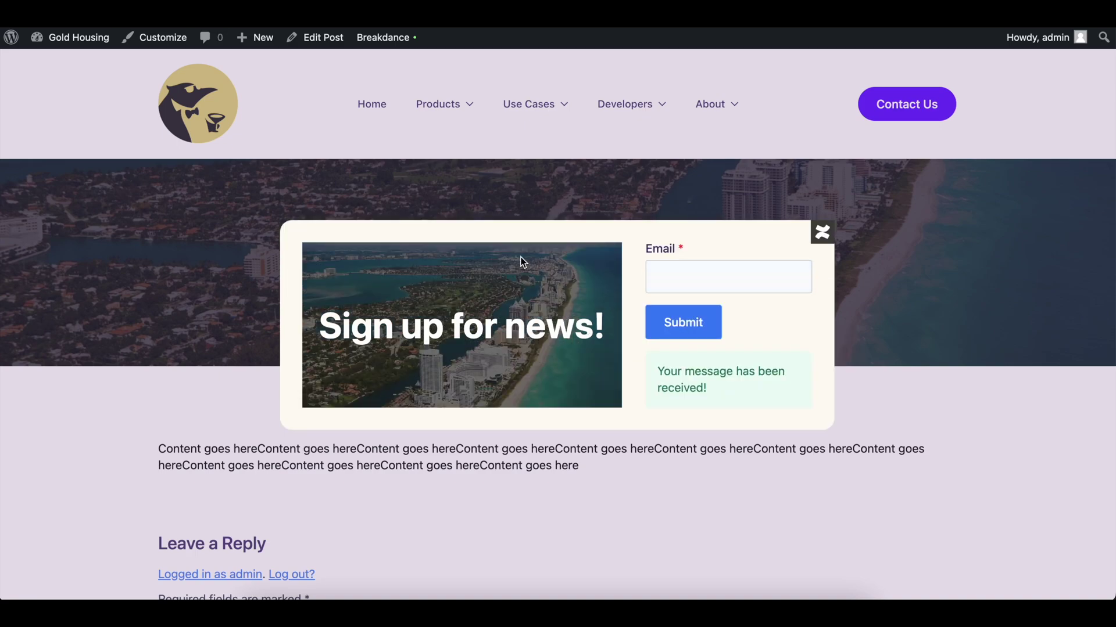